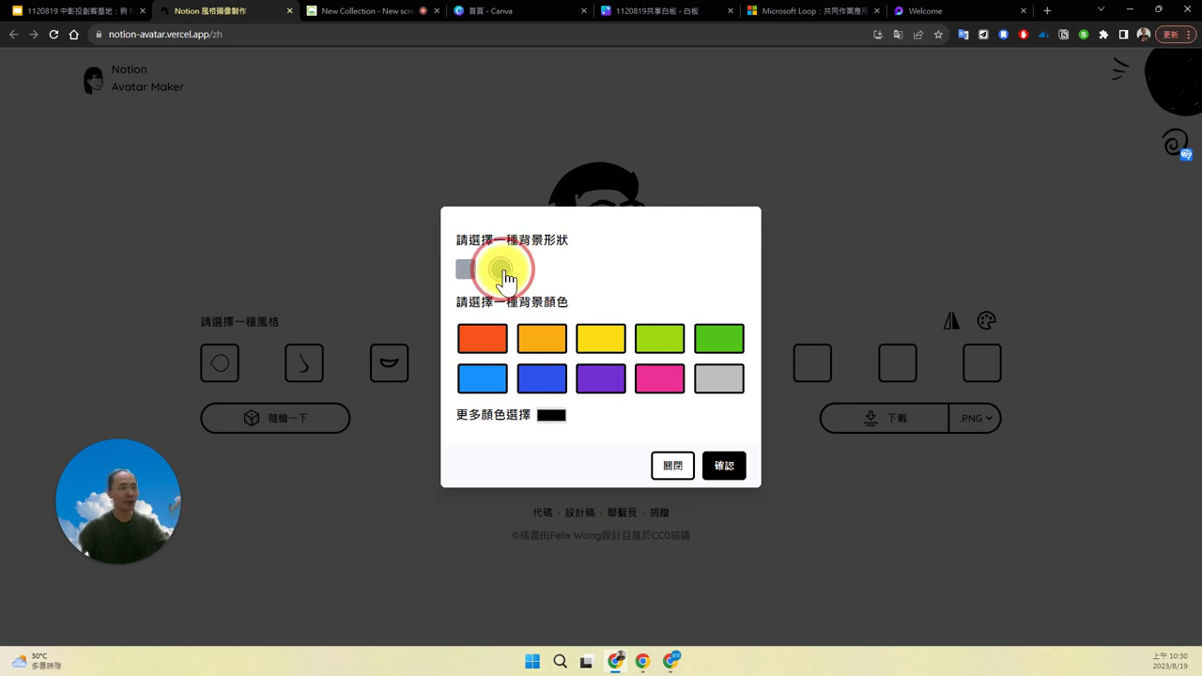
Give the avatar a circular yellow background and confirm the choice
click(498, 276)
click(606, 319)
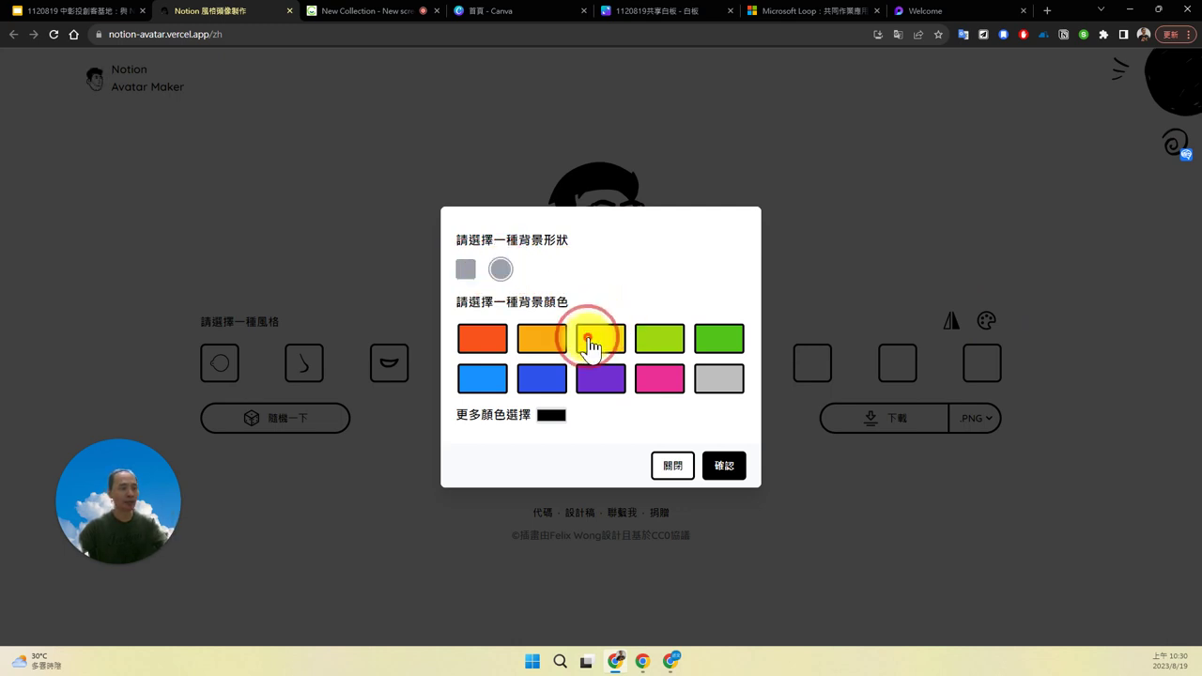
click(711, 472)
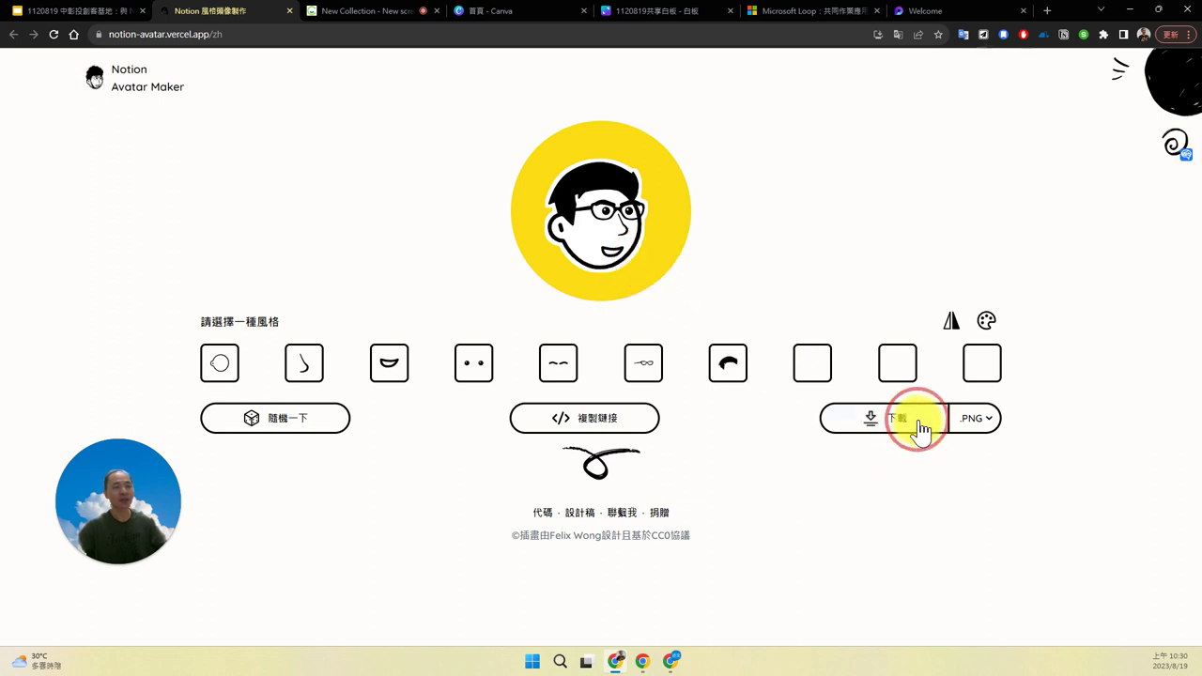
Download the avatar in PNG format and save it in the Notion folder under its suggested file name
click(991, 424)
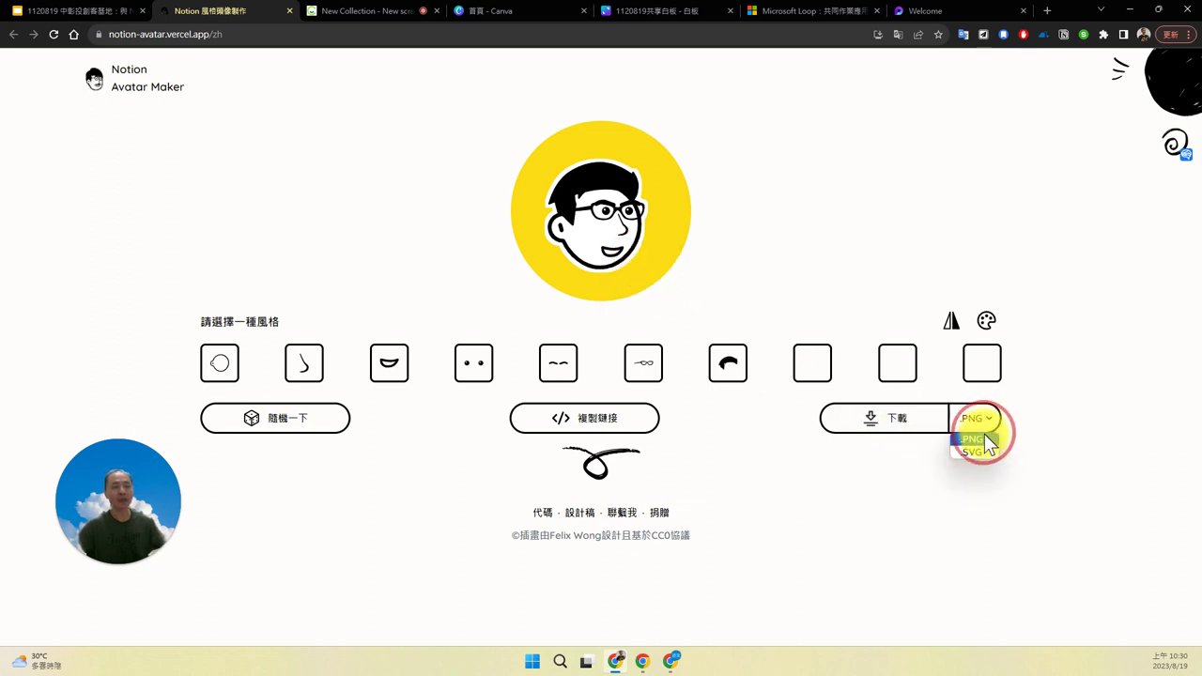
click(977, 440)
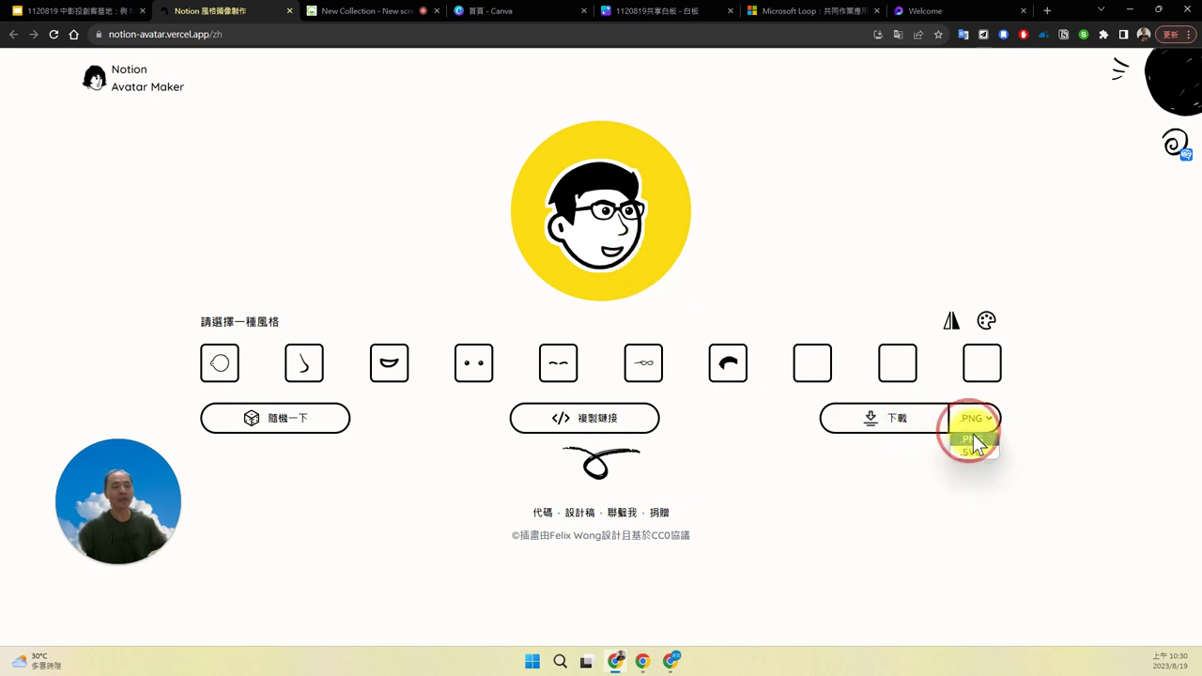
click(888, 420)
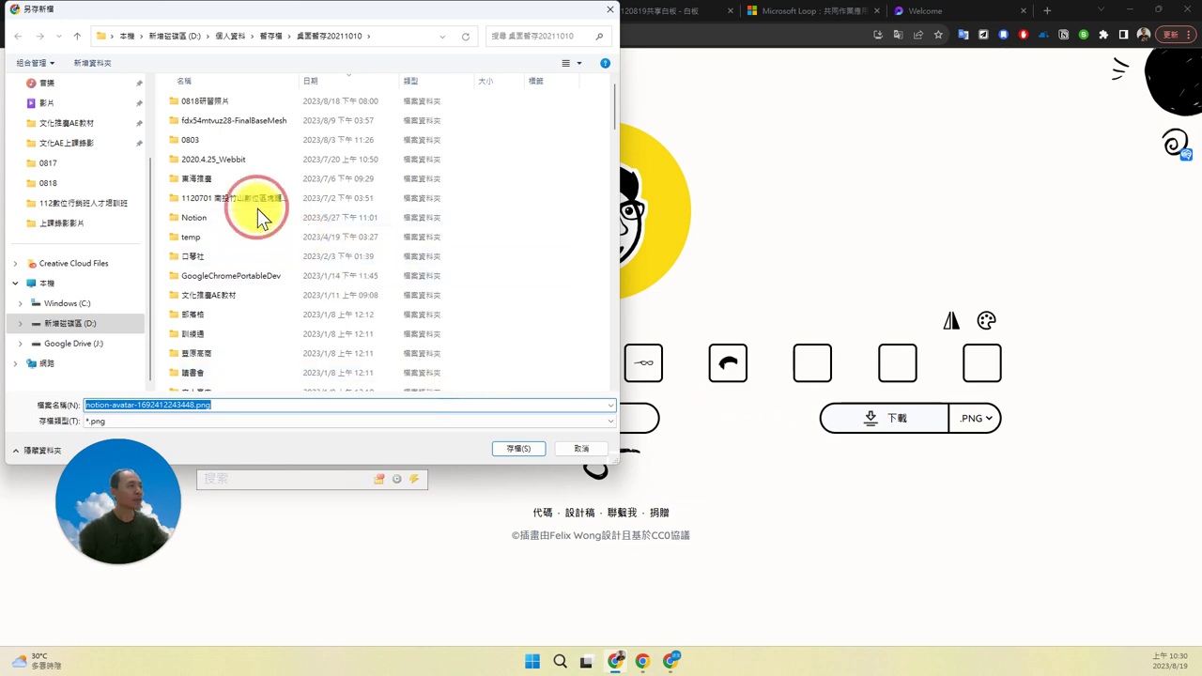
double_click(209, 226)
click(514, 449)
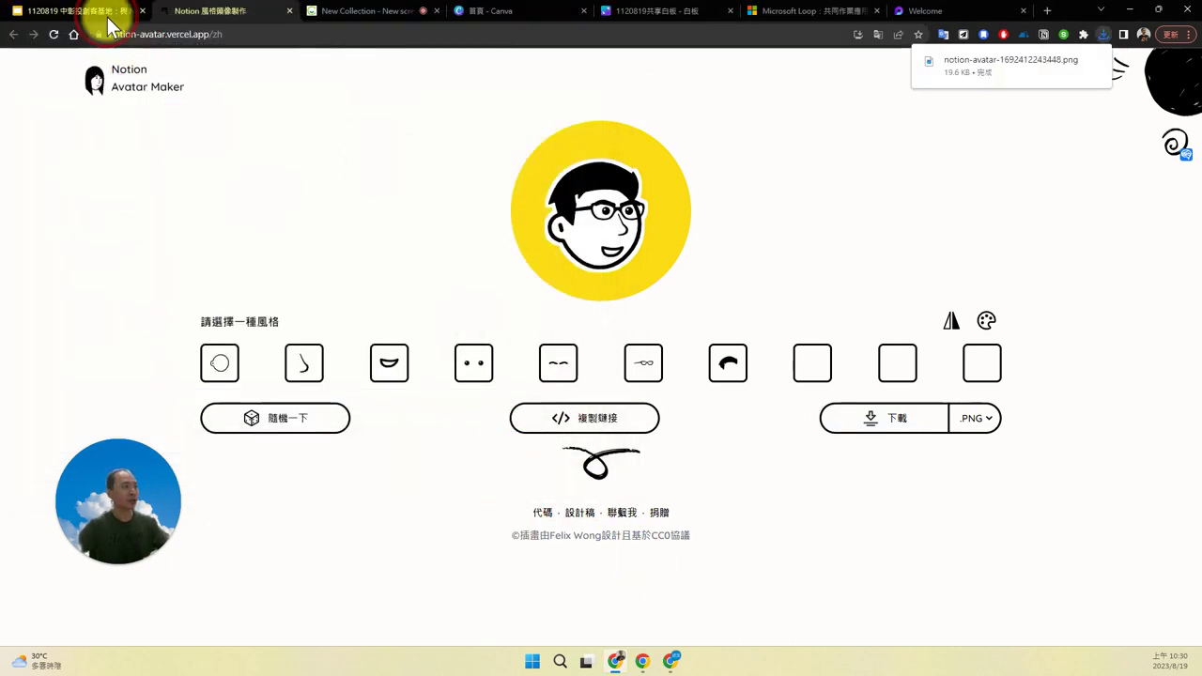
Switch to the Notion window and upload the avatar PNG from the Notion folder as the account's profile photo
click(671, 661)
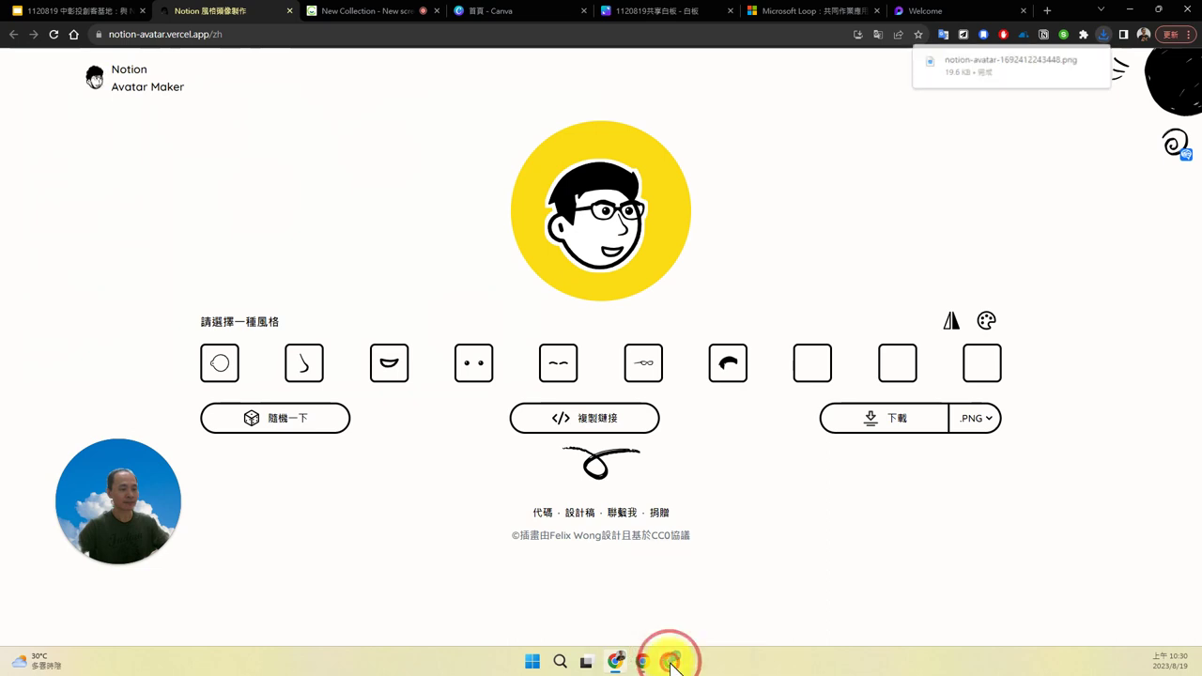
click(451, 204)
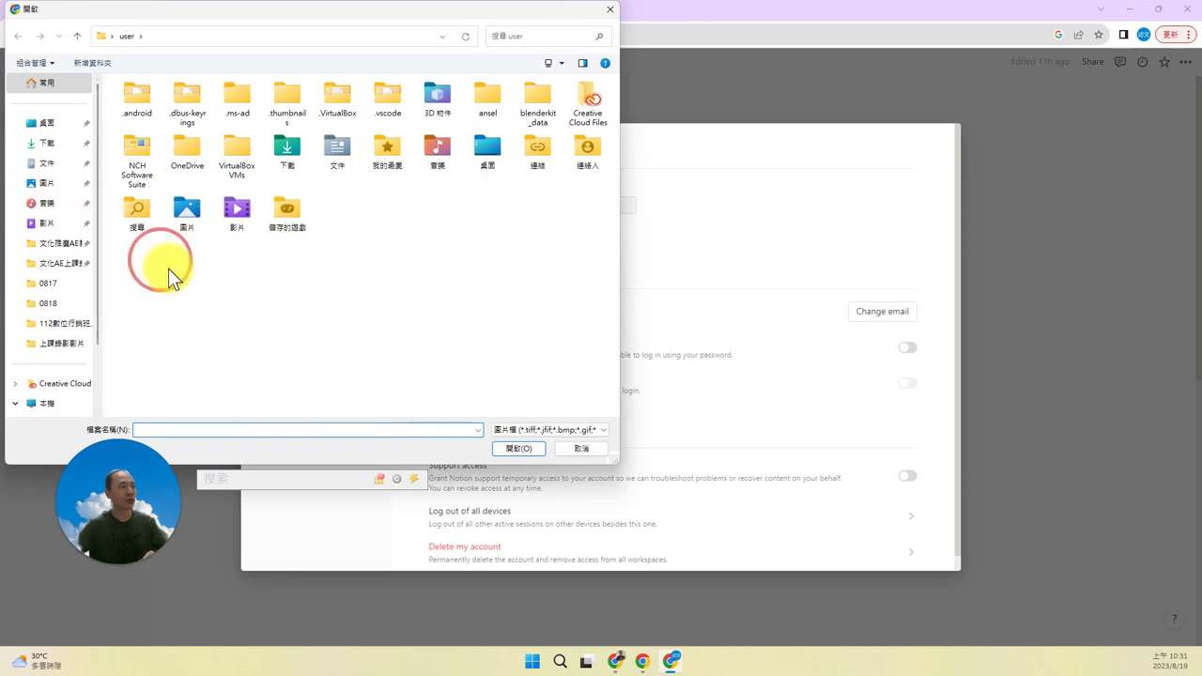
click(393, 481)
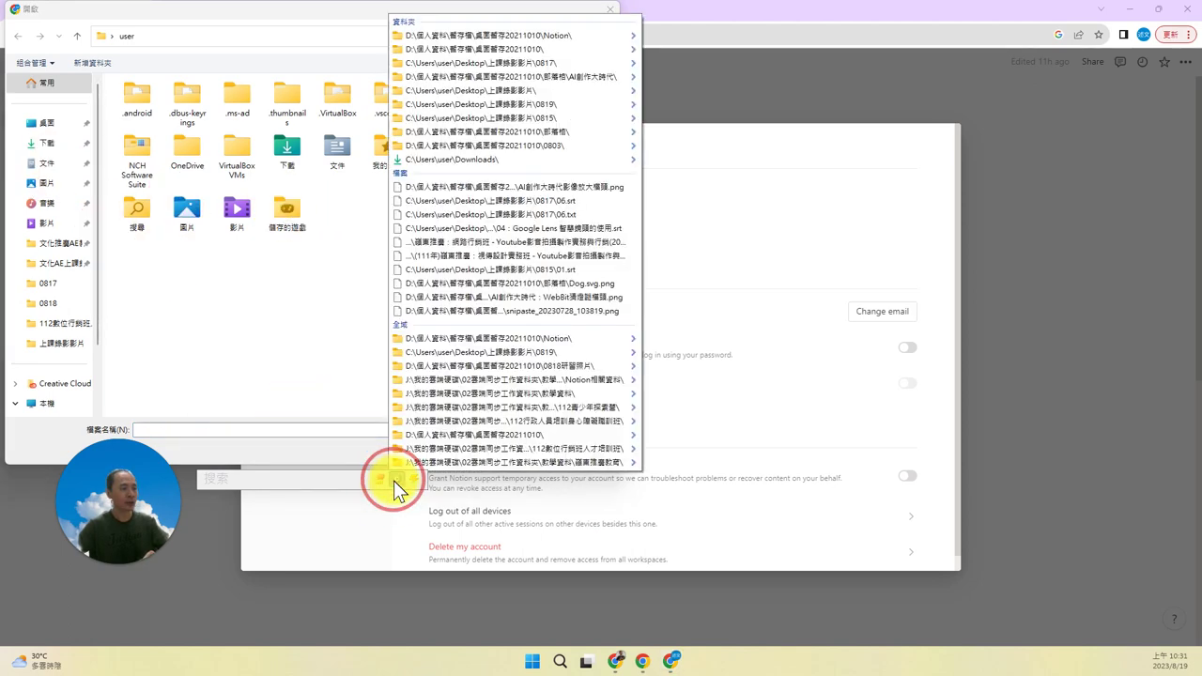
click(396, 480)
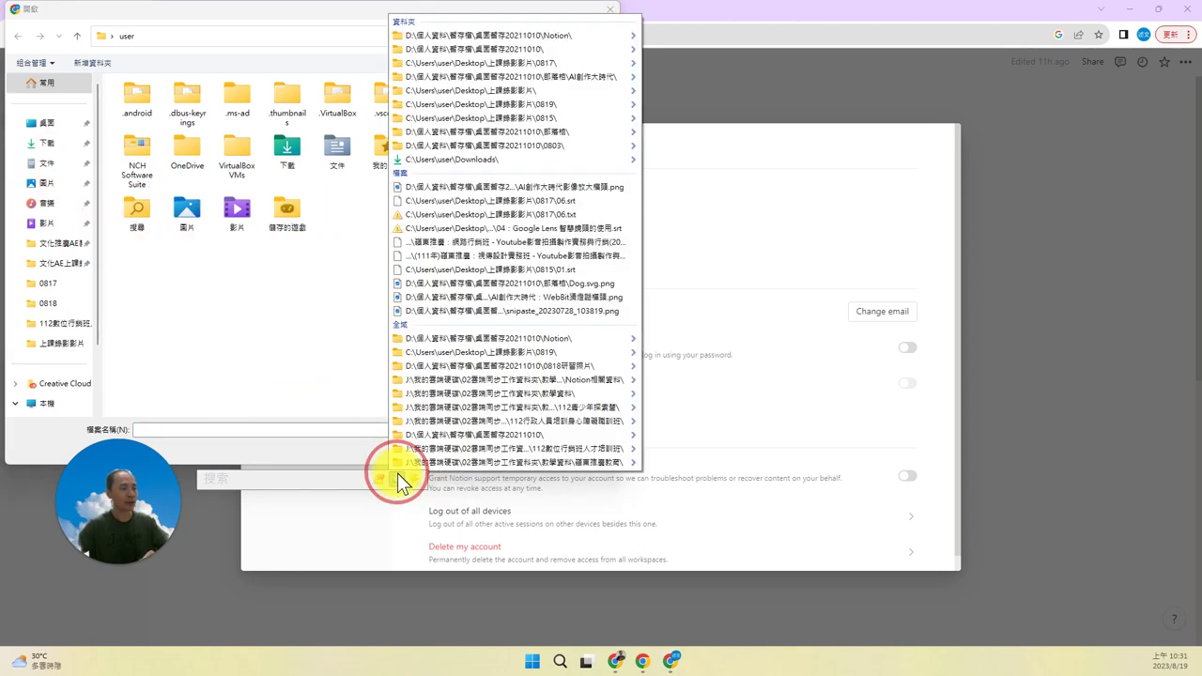
click(406, 338)
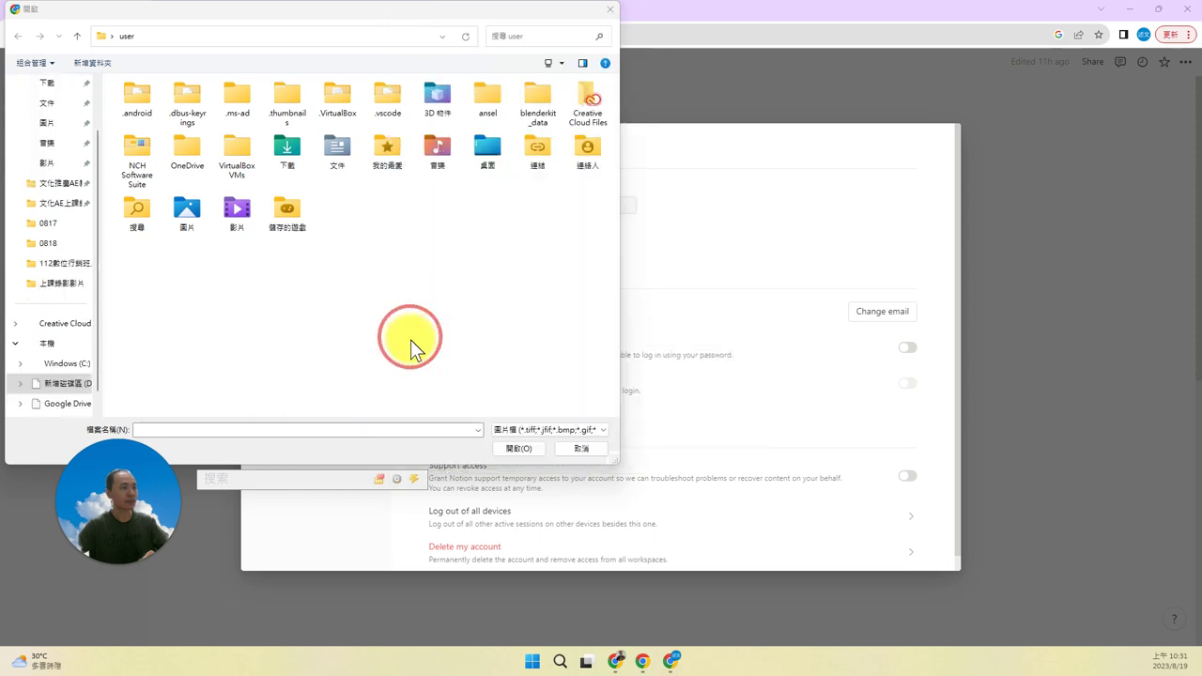
double_click(220, 124)
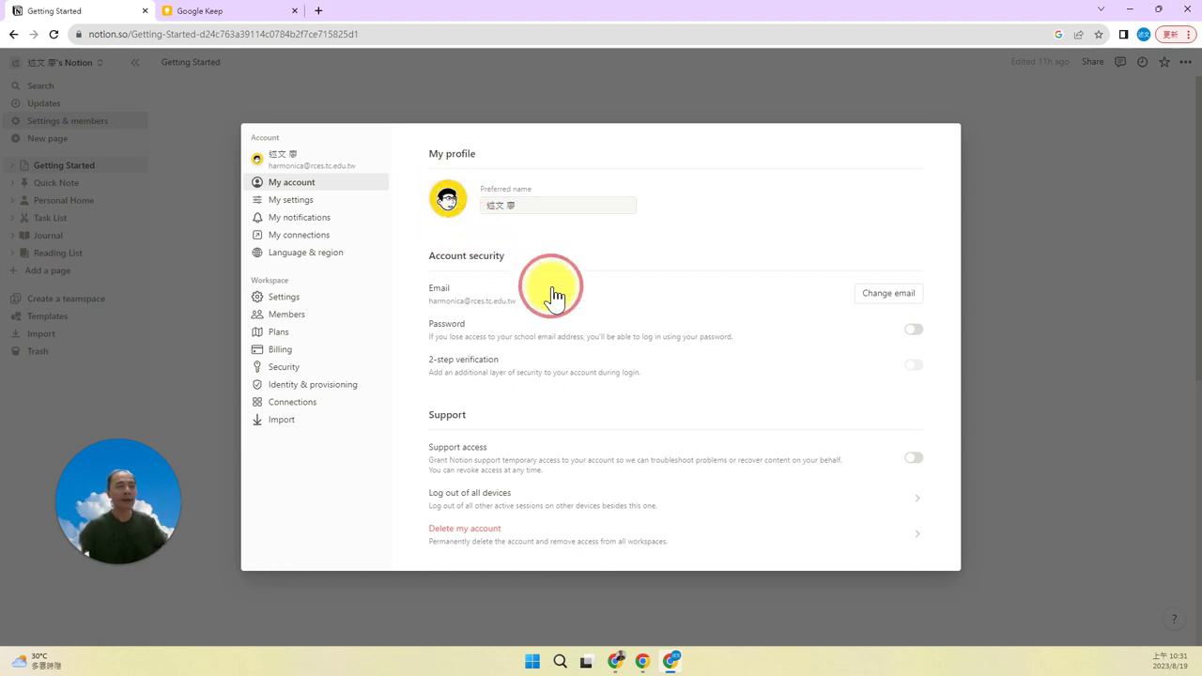
Look over the account options and the workspace settings, and leave them without changing anything
mouse_move(491, 365)
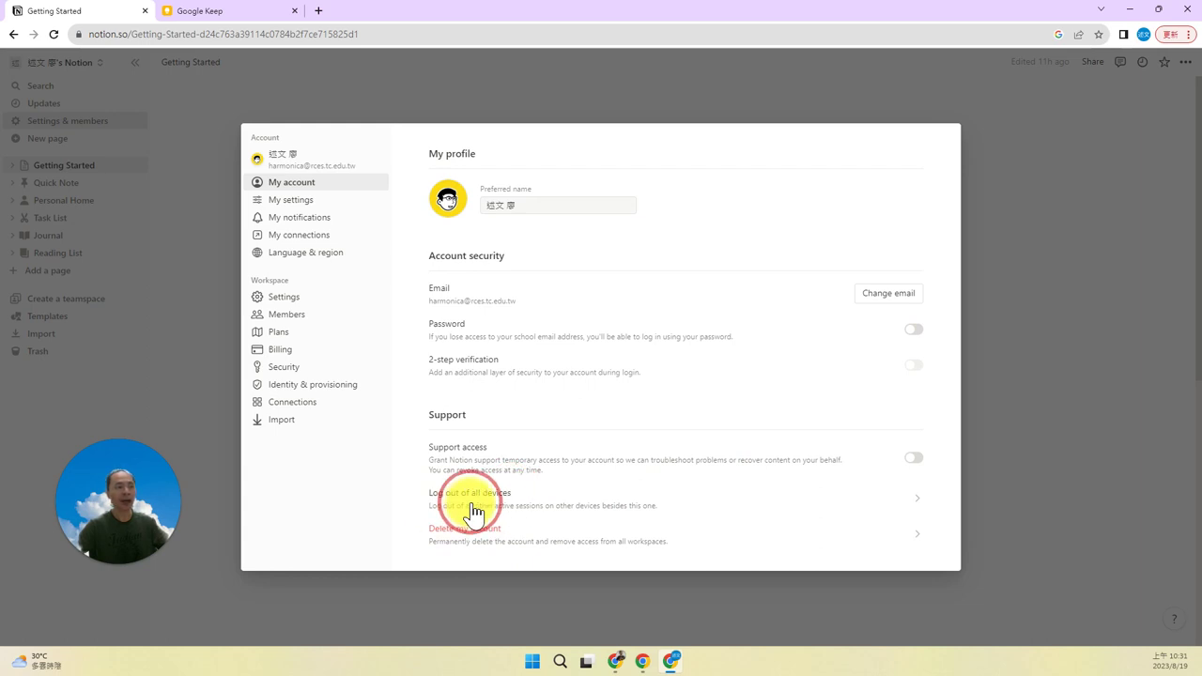
click(325, 298)
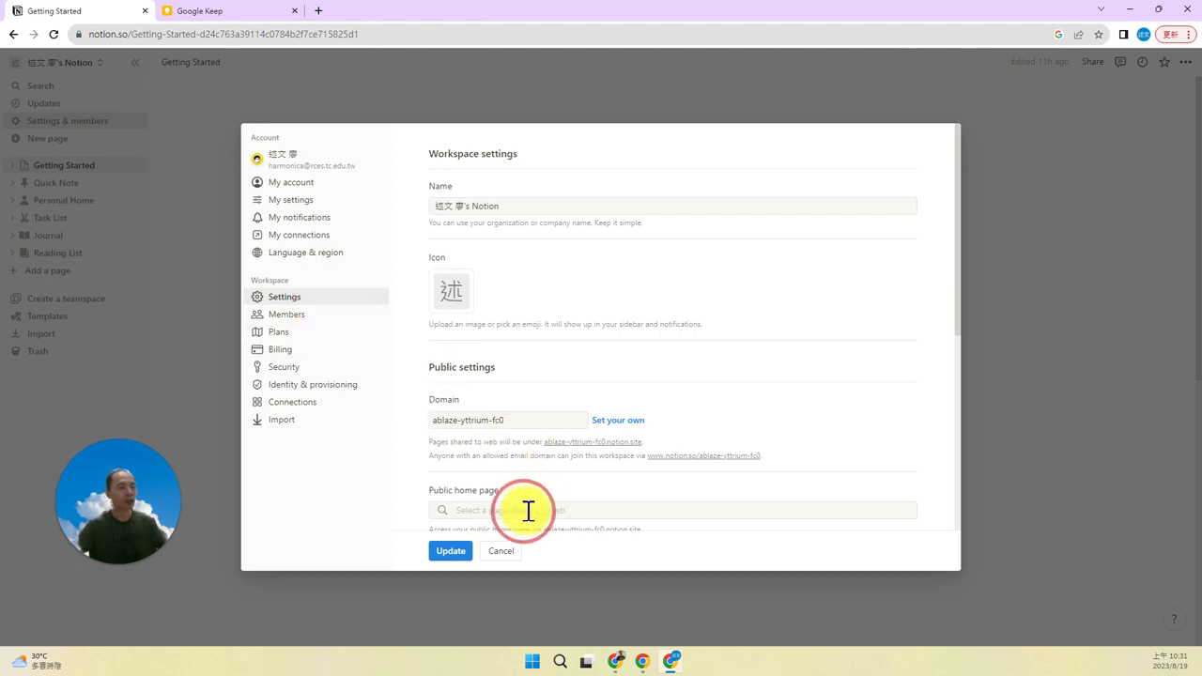
click(507, 552)
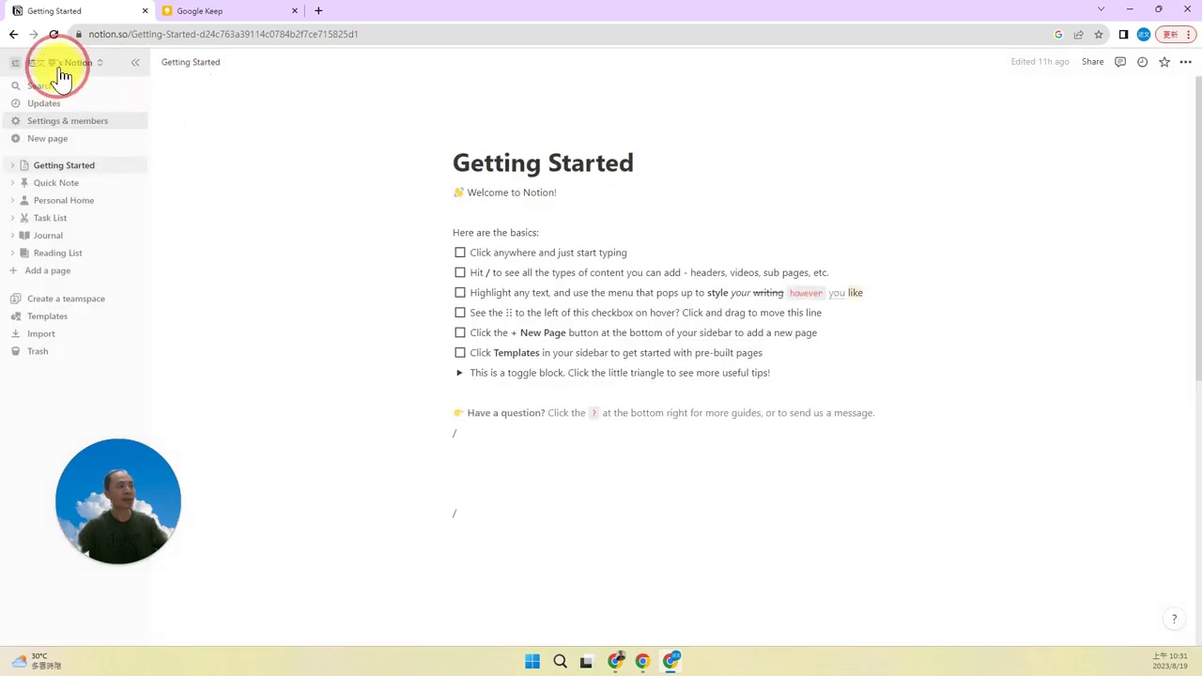
Change the workspace name to "0819 的Notion工作區" in the workspace settings
click(79, 123)
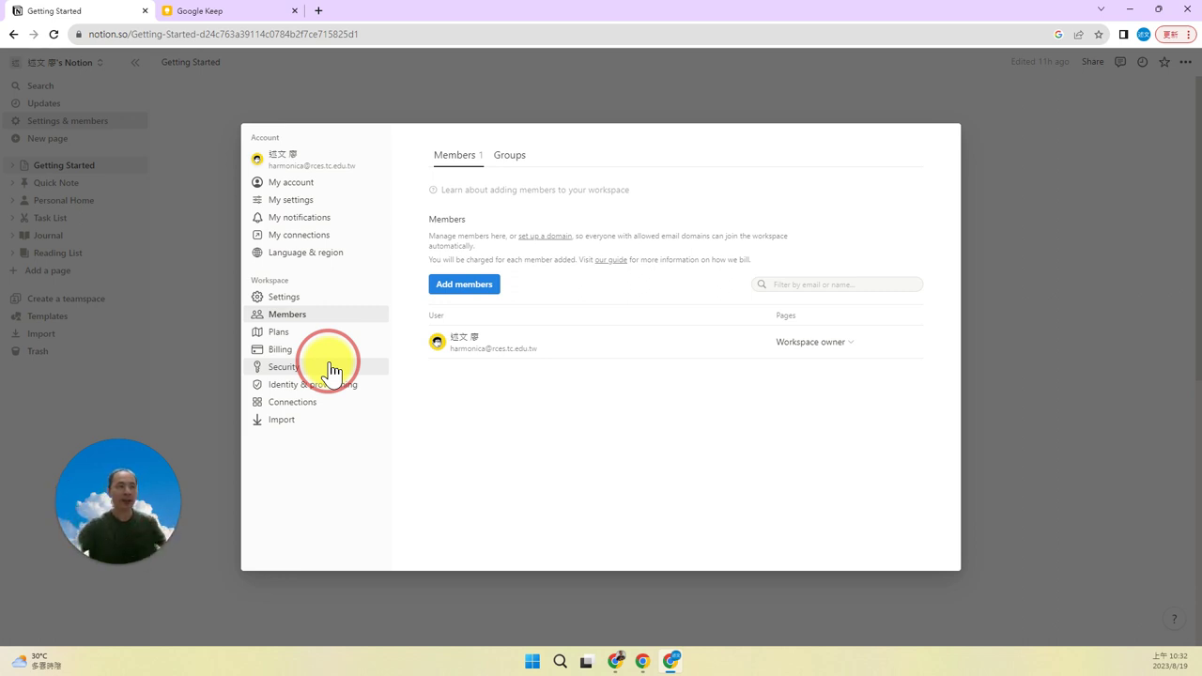
click(287, 301)
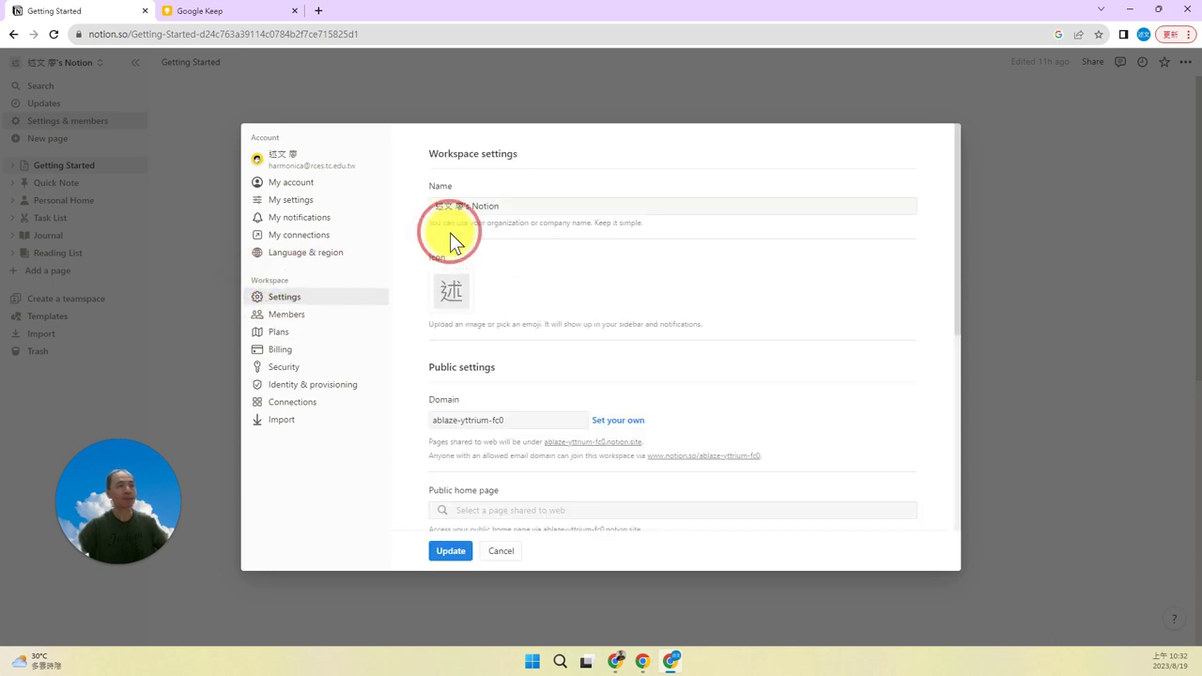
click(515, 199)
drag(516, 199, 395, 212)
click(527, 199)
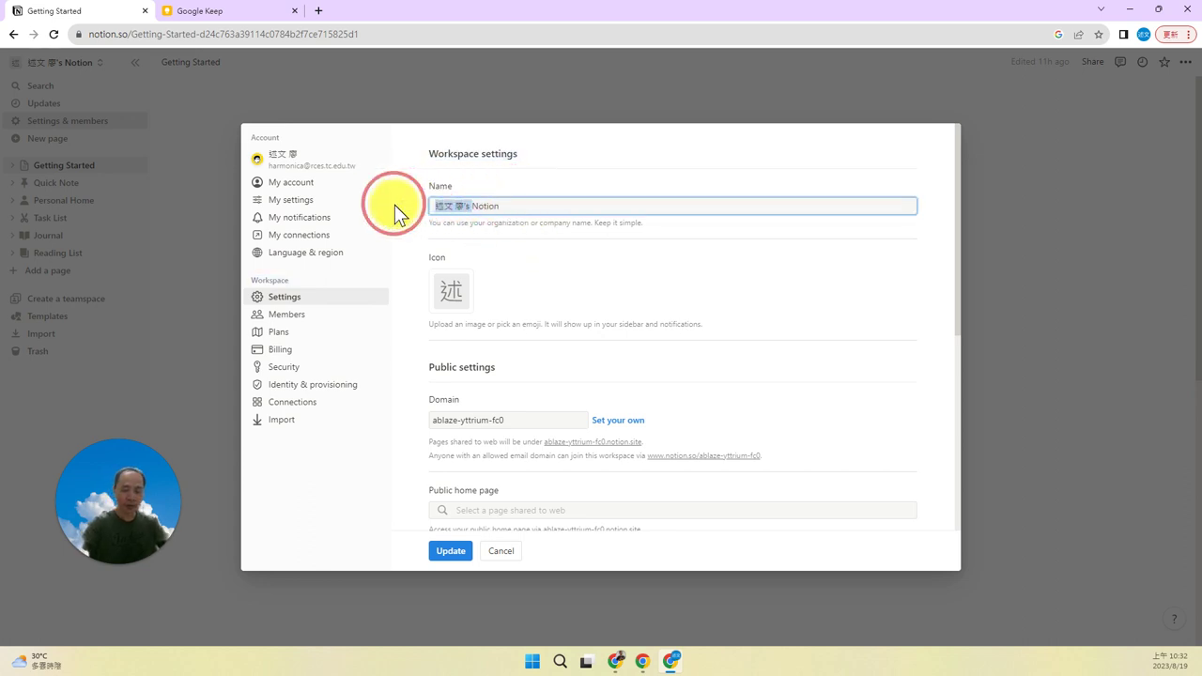
text(0819 )
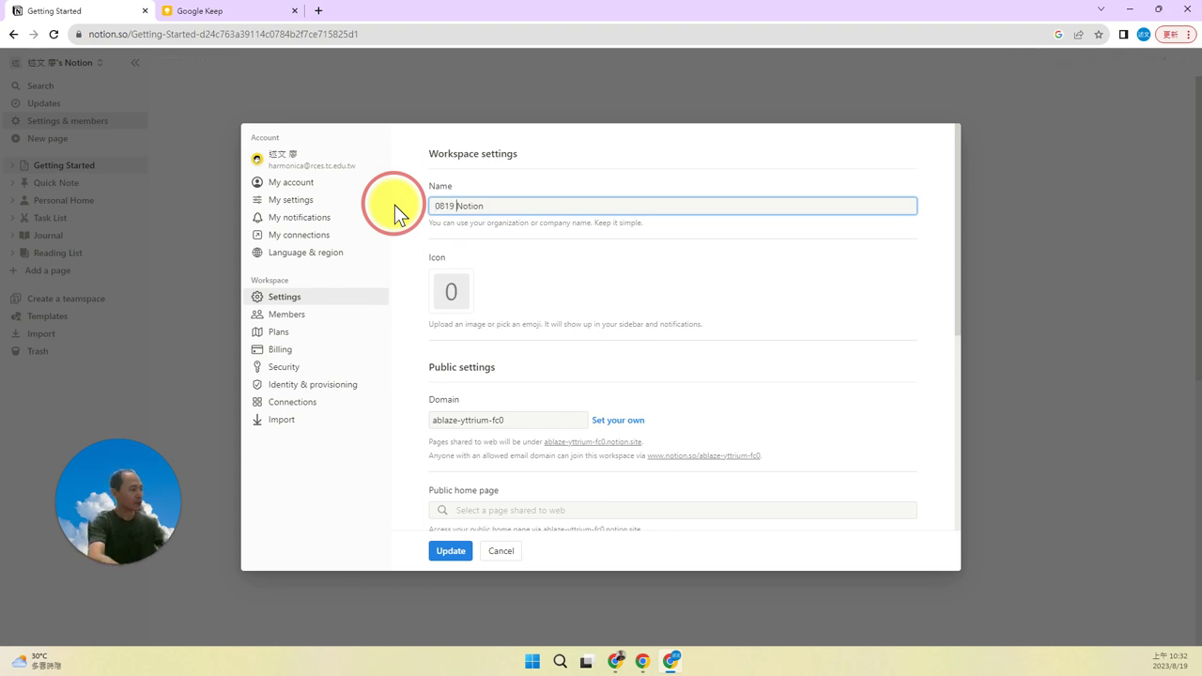
text(的)
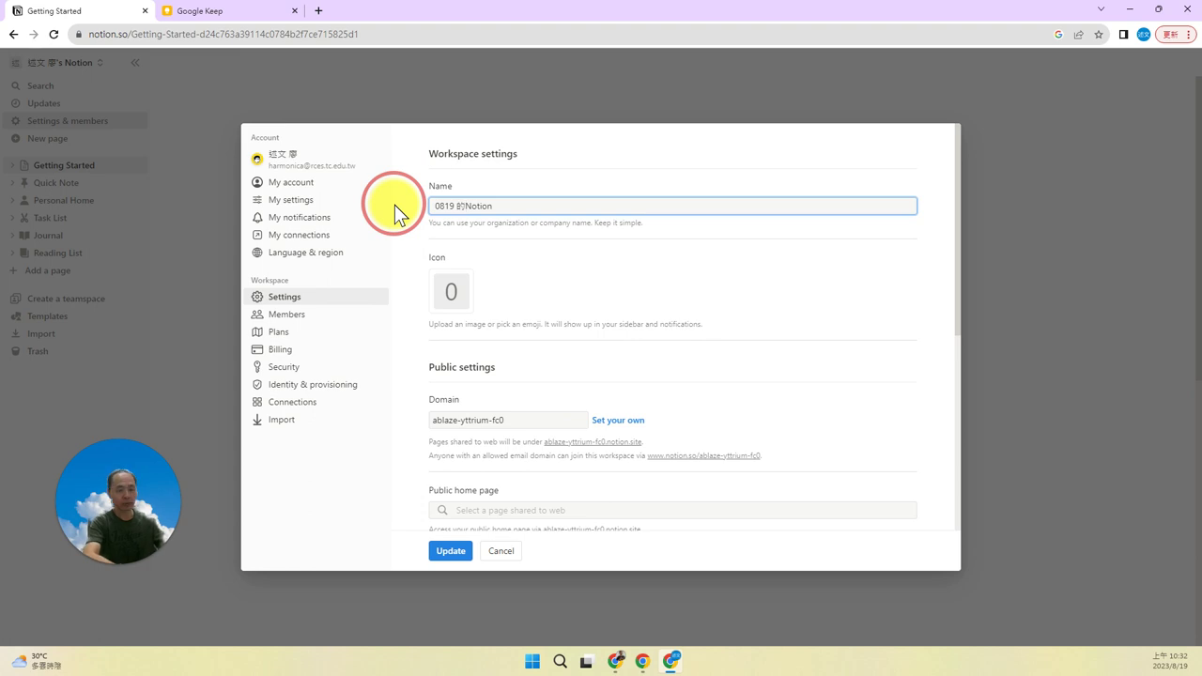
key(End)
text(工作FX)
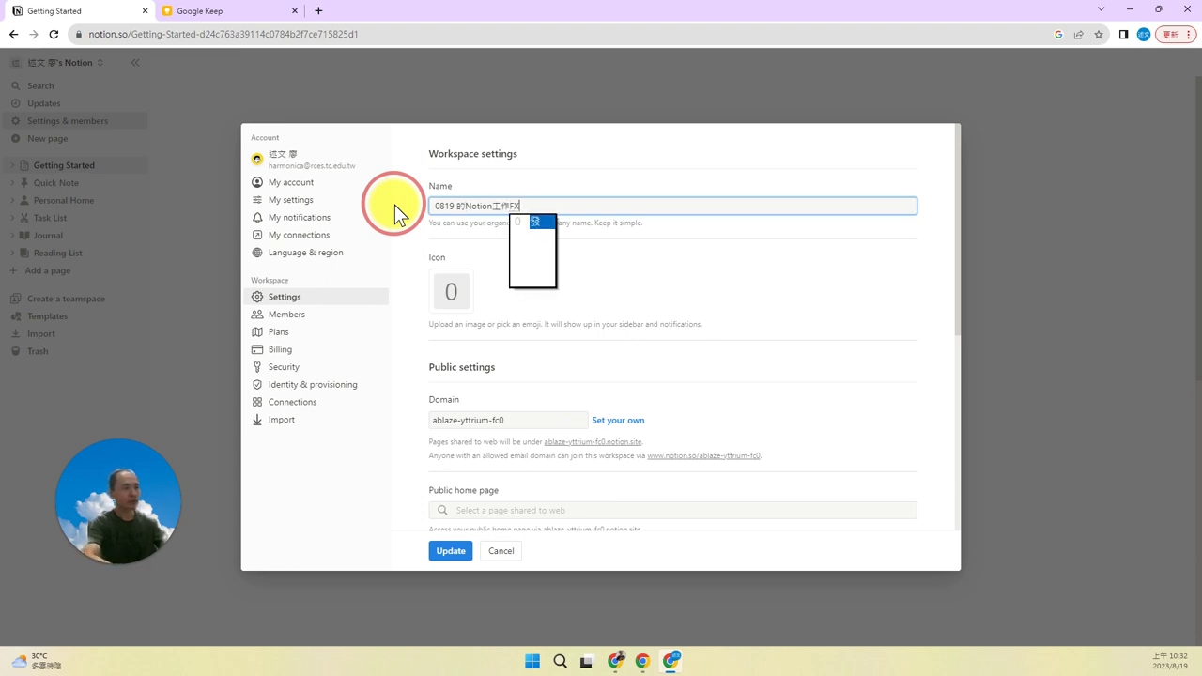
key(space)
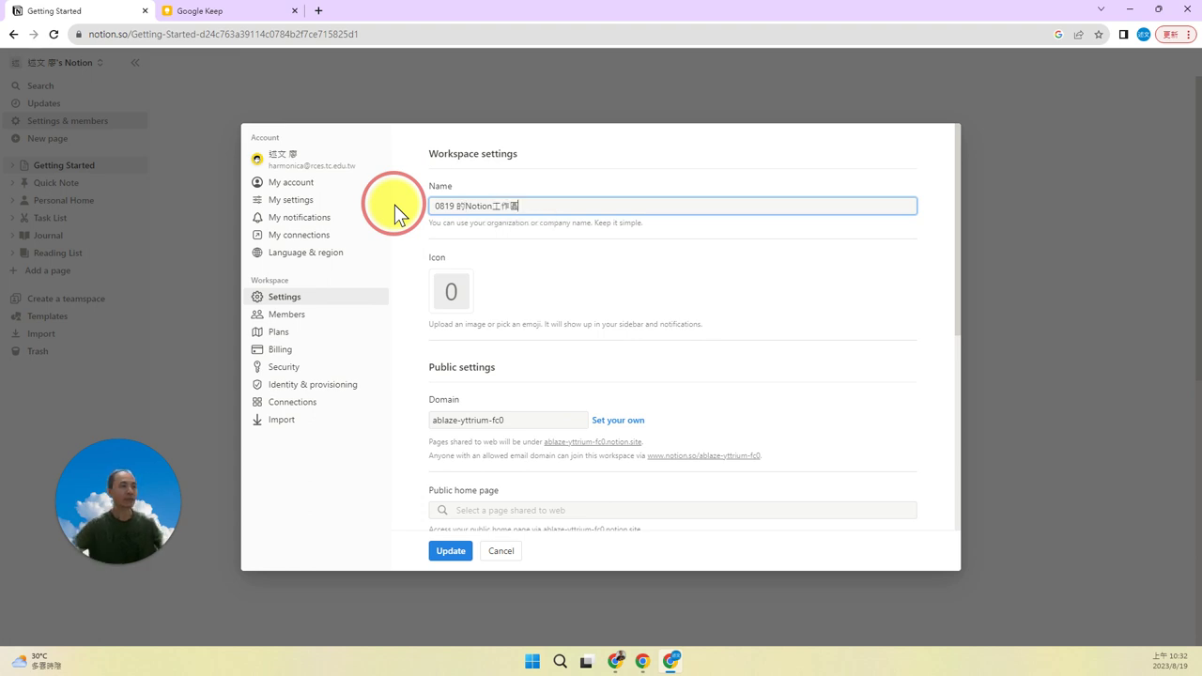
Set the workspace icon to a grinning face emoji, and save the update and check it in the workspace list
click(441, 298)
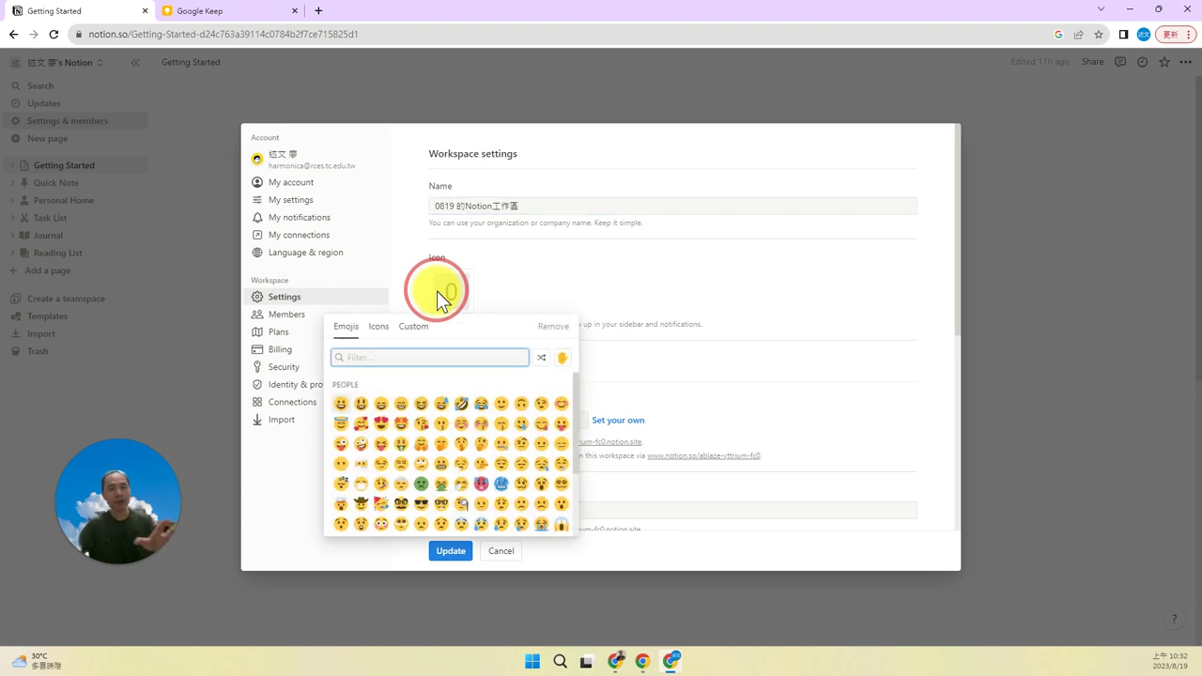
click(395, 327)
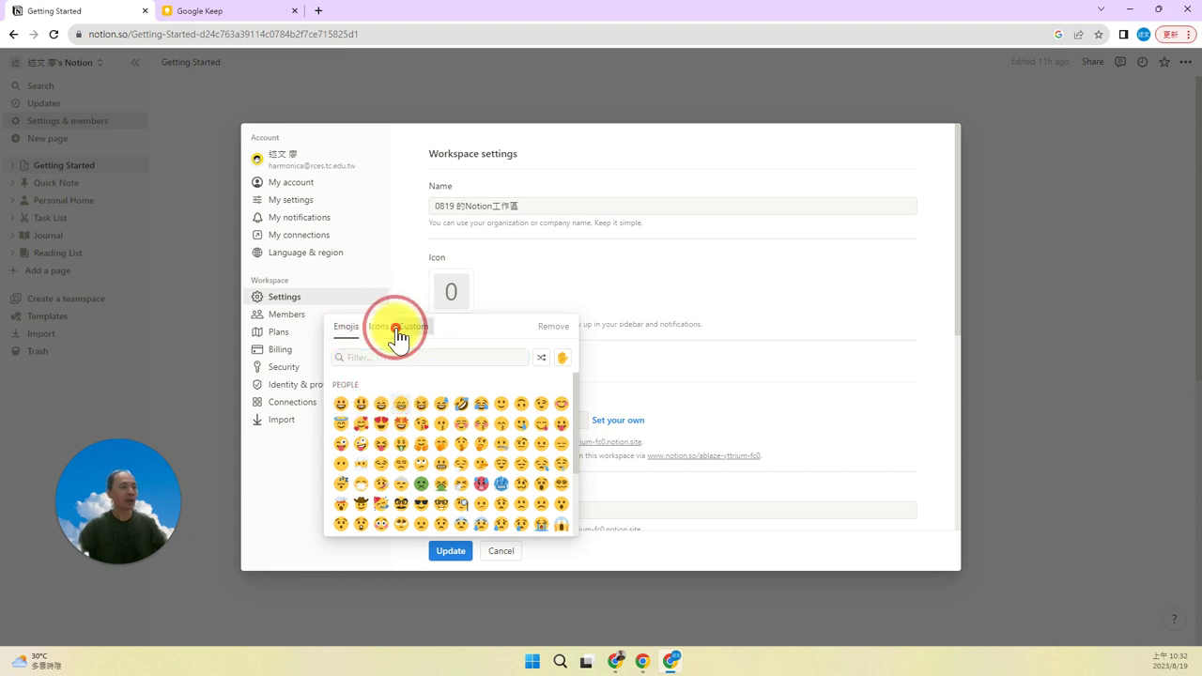
click(430, 331)
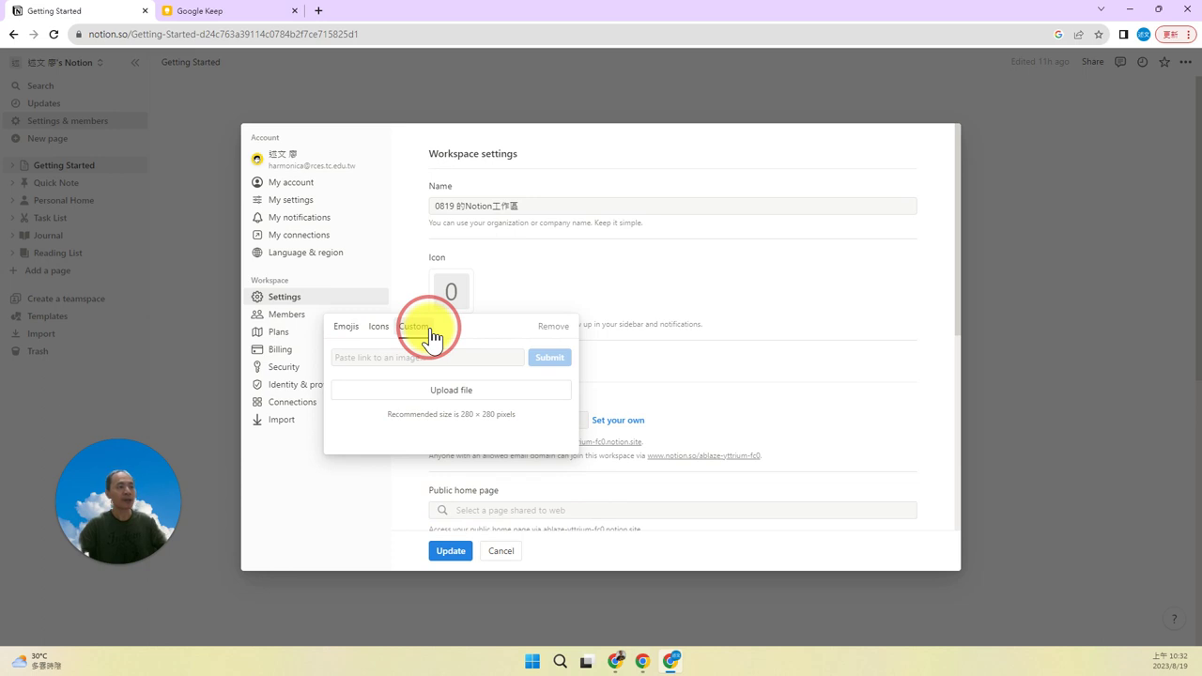
click(344, 331)
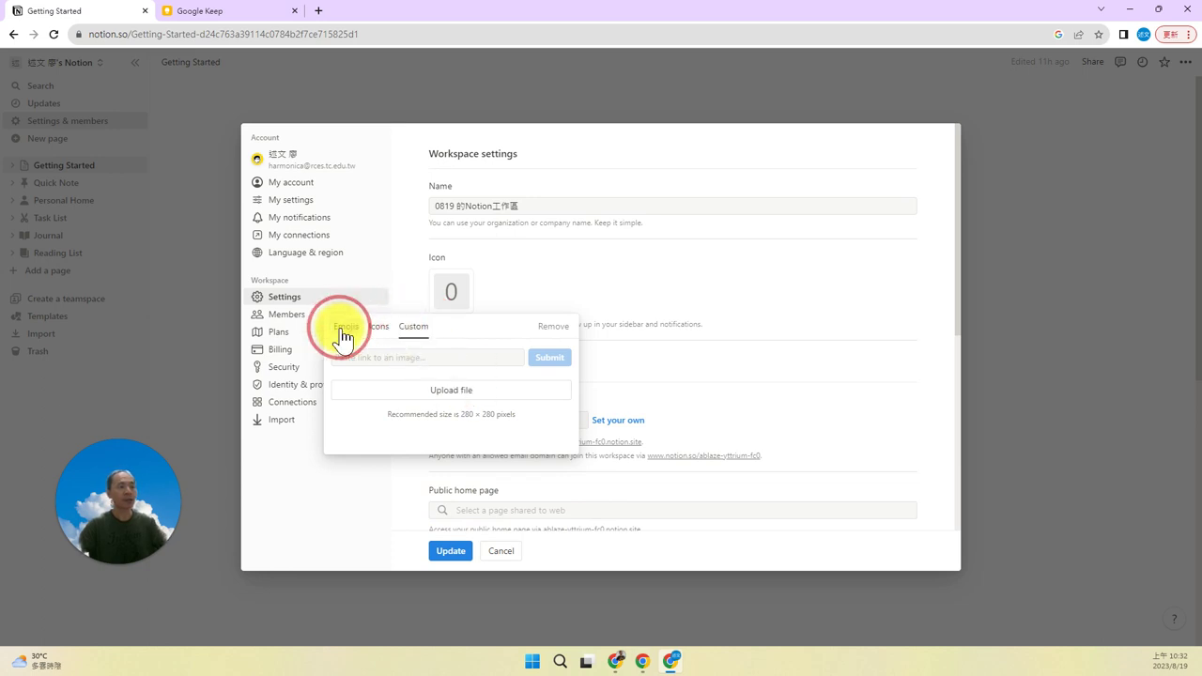
click(374, 336)
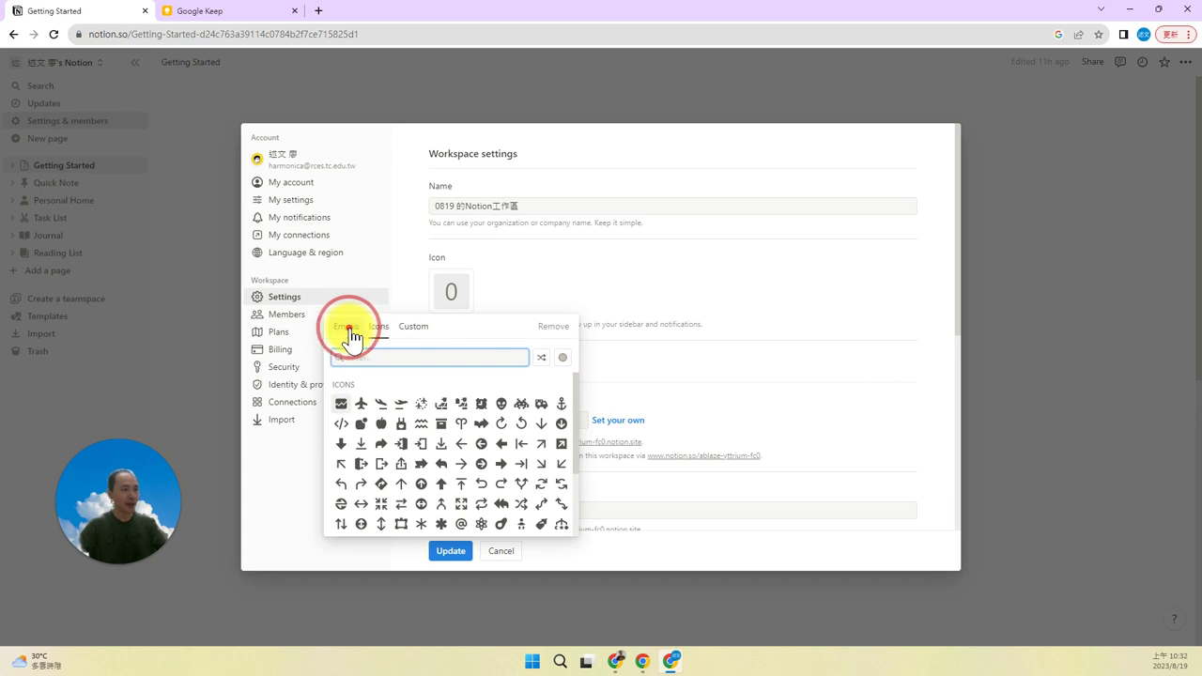
click(348, 334)
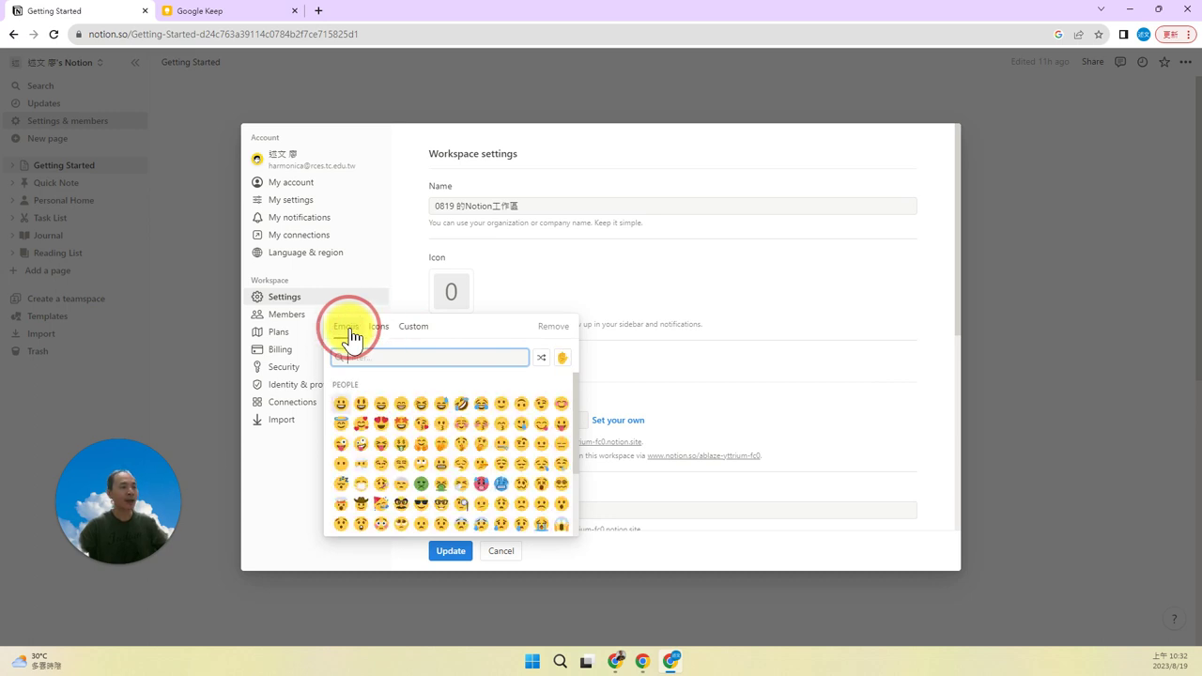
click(384, 414)
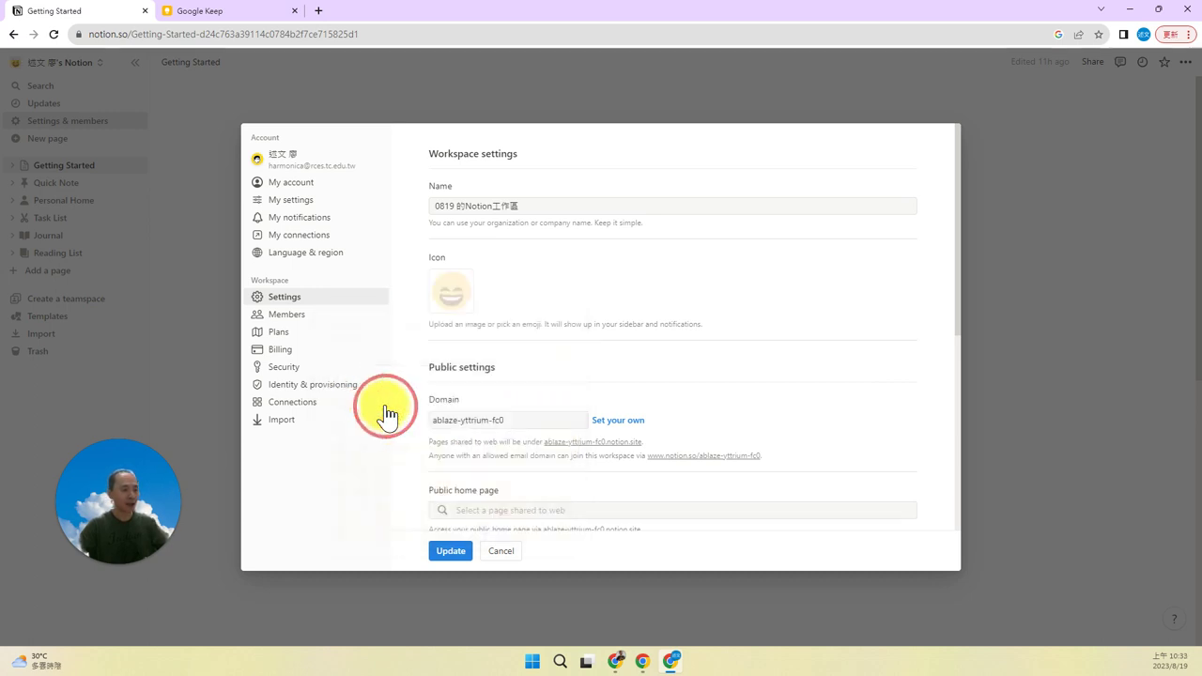
click(450, 552)
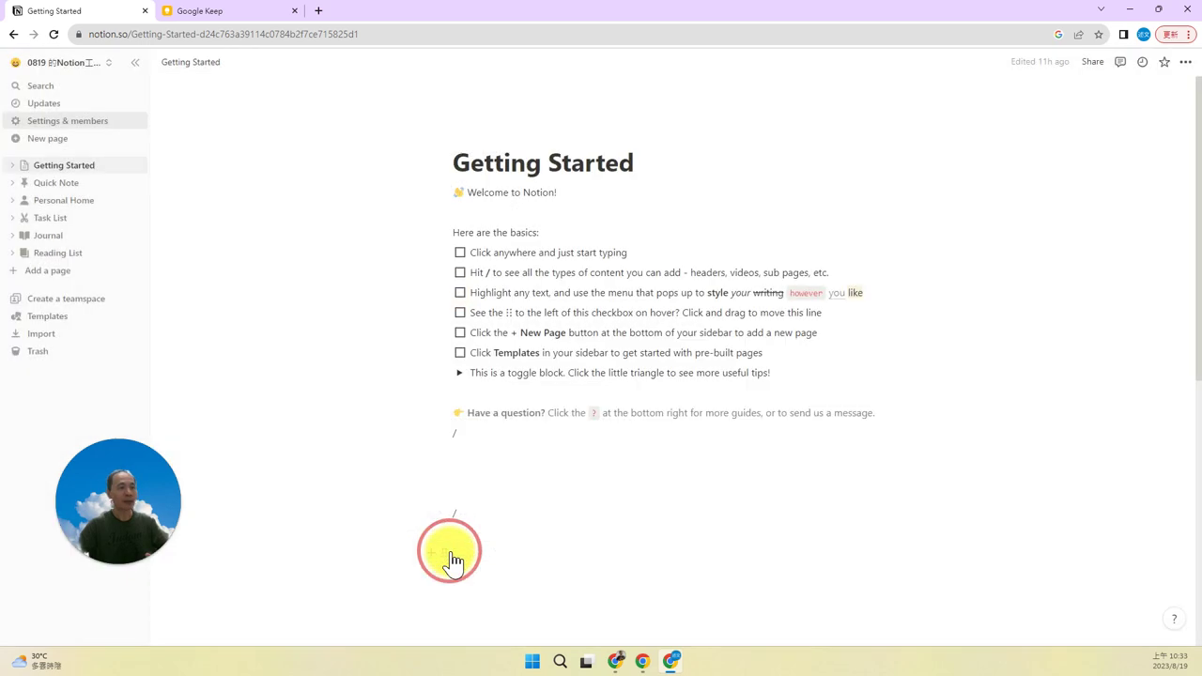
click(63, 71)
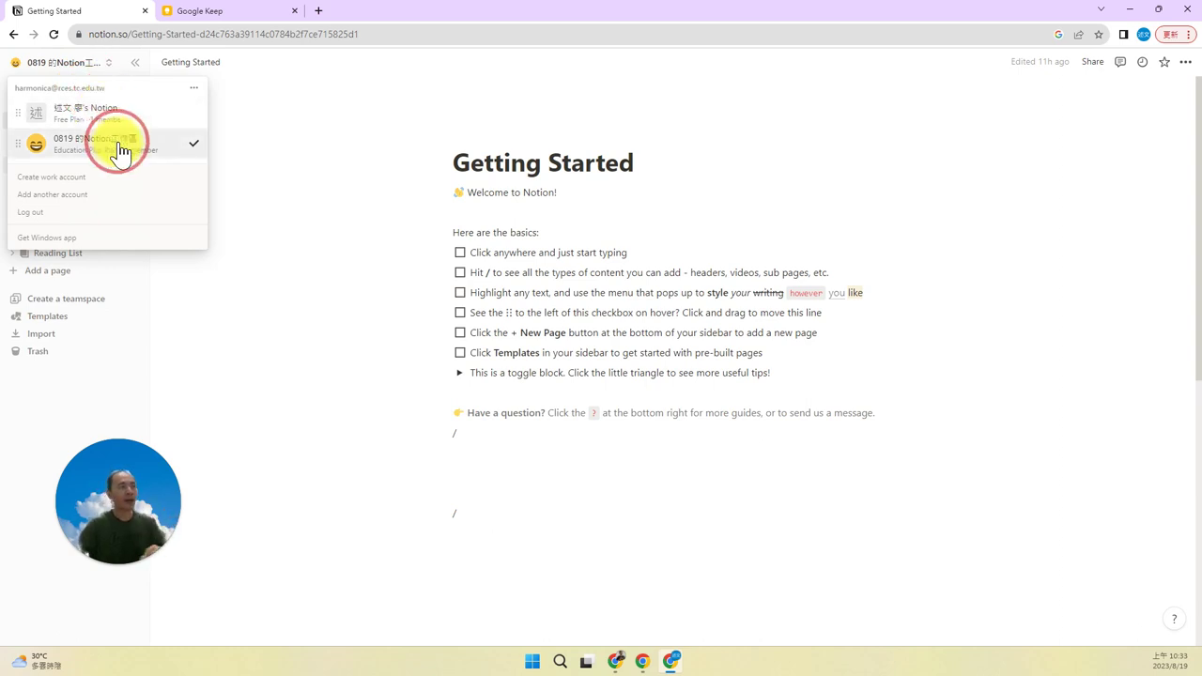
Close the avatar maker page in the other browser window and return to the "Notion 帳號與工作區設定" slide with nothing selected
click(615, 658)
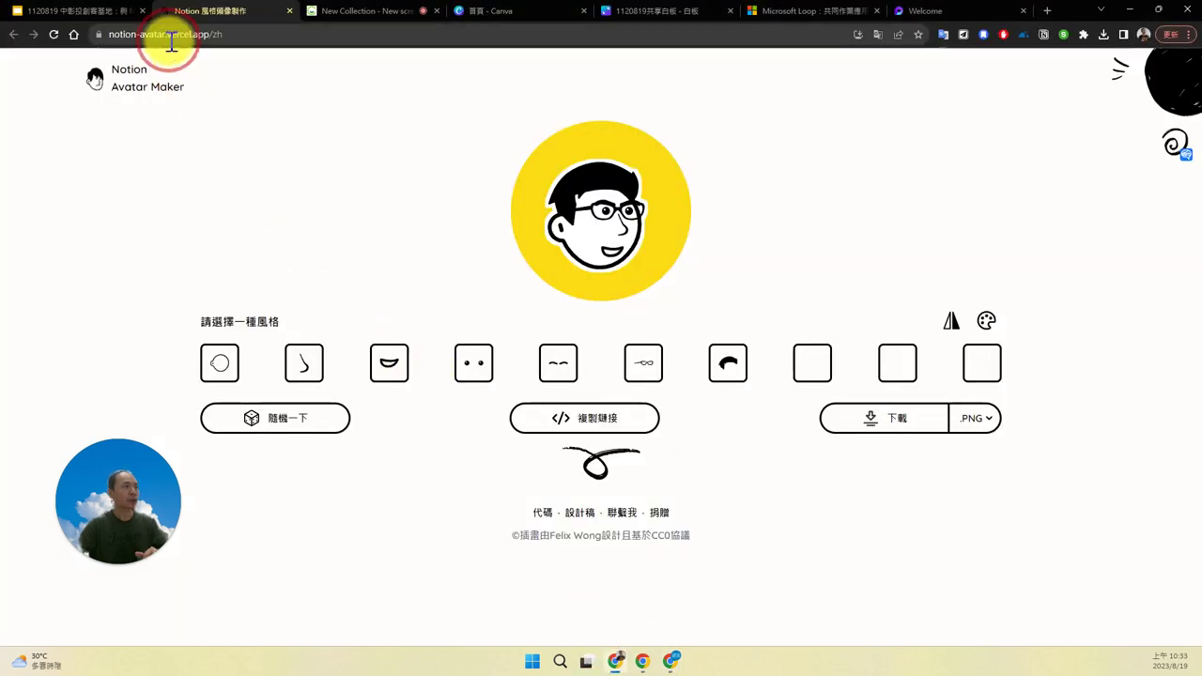
click(289, 11)
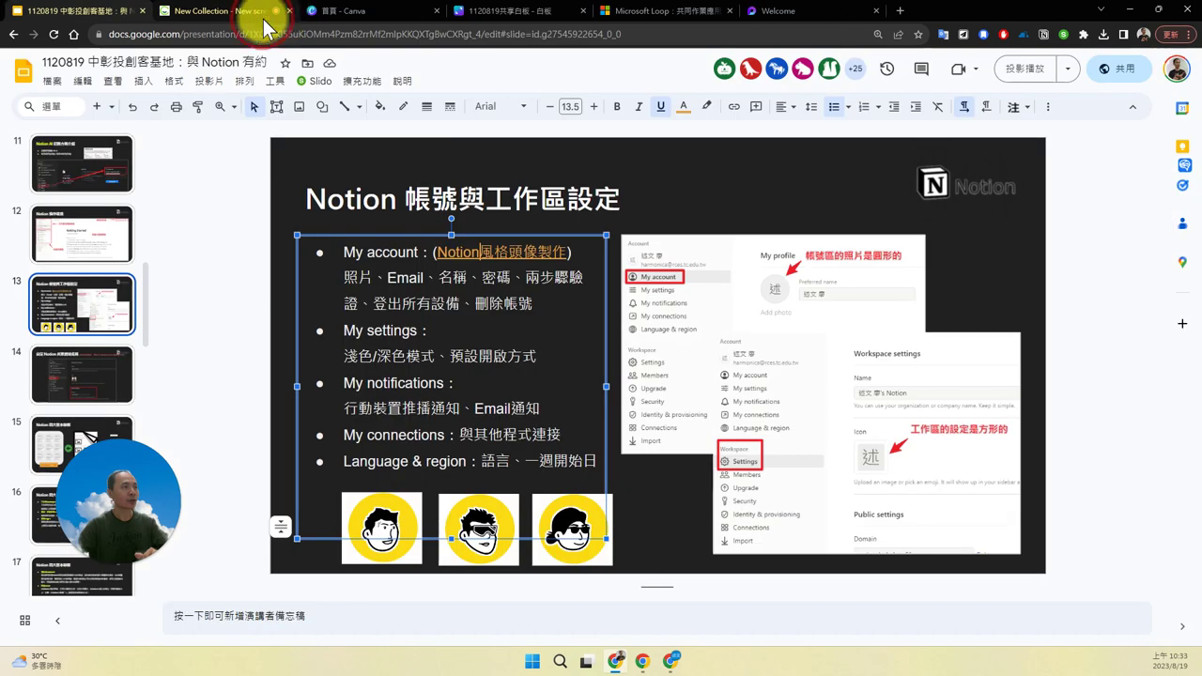
click(242, 326)
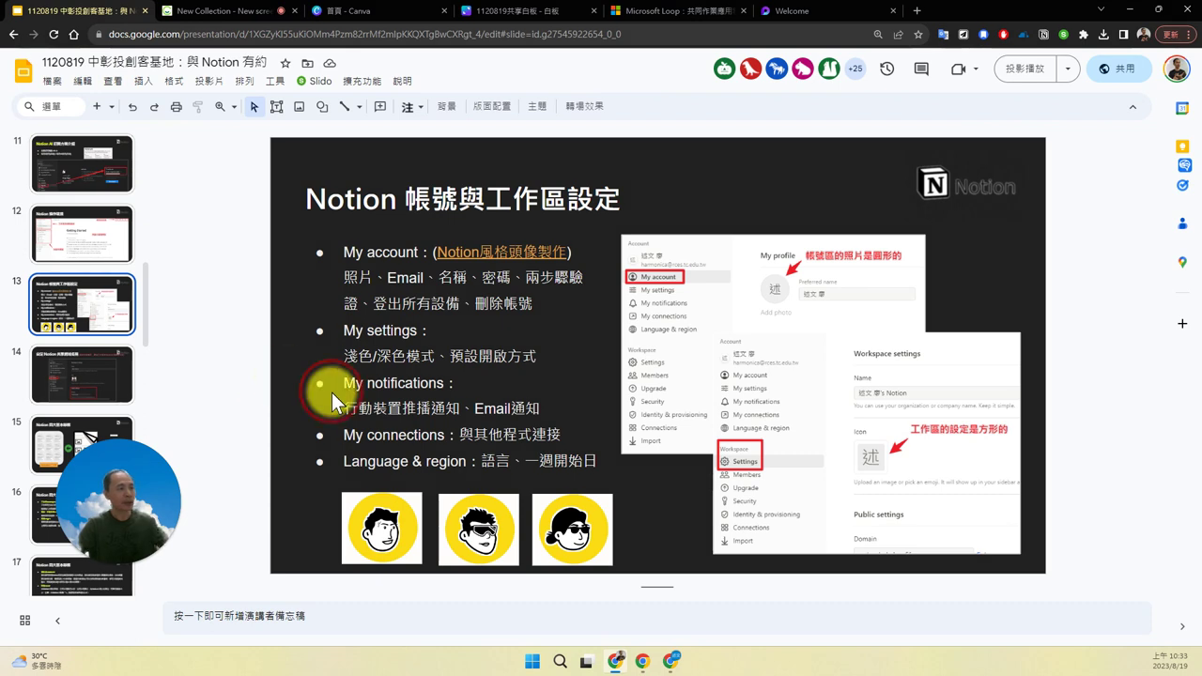
click(295, 383)
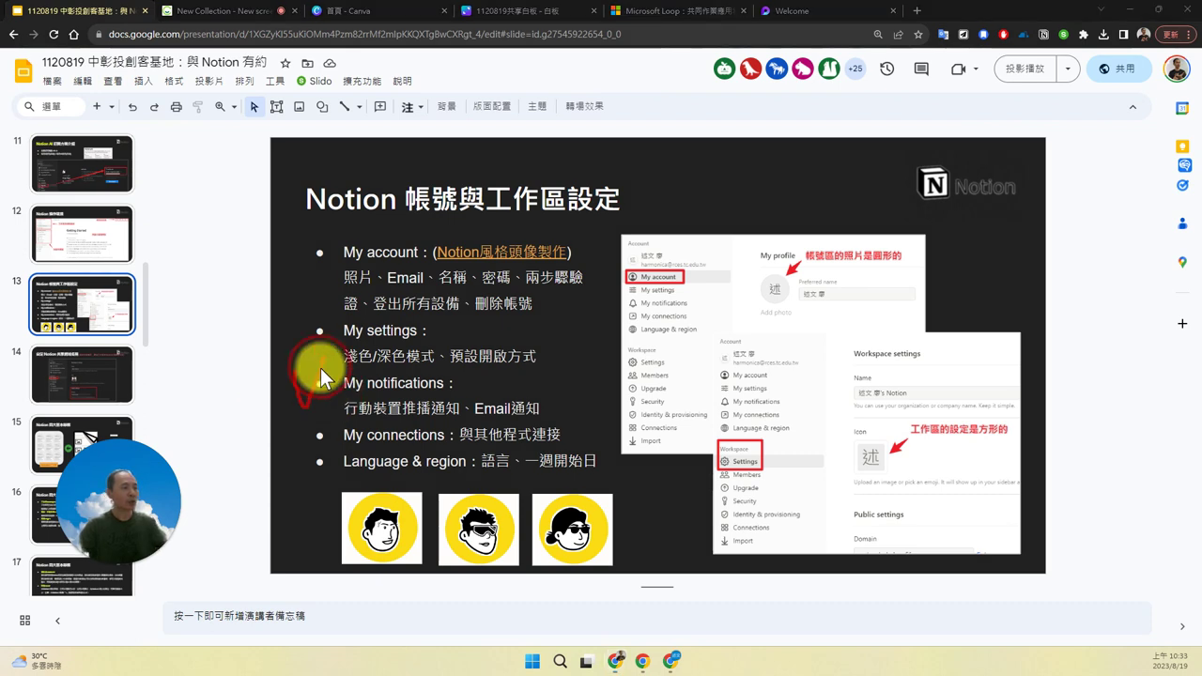
Mark the My settings and My notifications bullets with red ticks, underline the light/dark mode text, and clear the drawings
drag(320, 369, 333, 336)
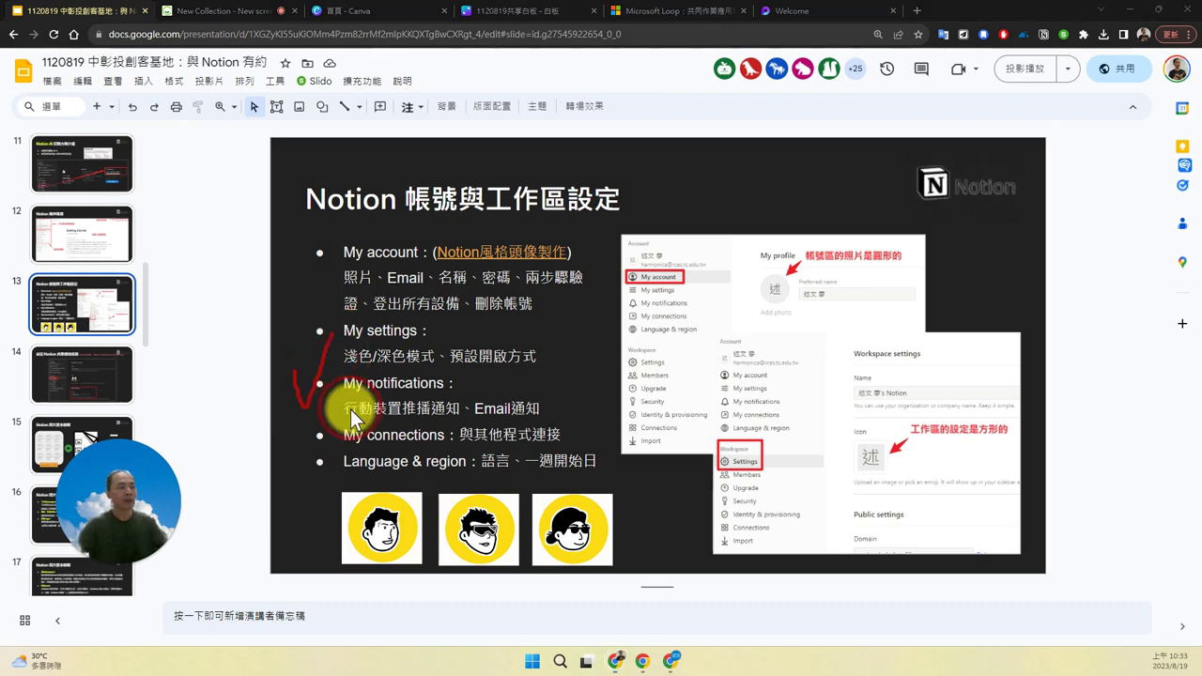
drag(285, 310, 322, 297)
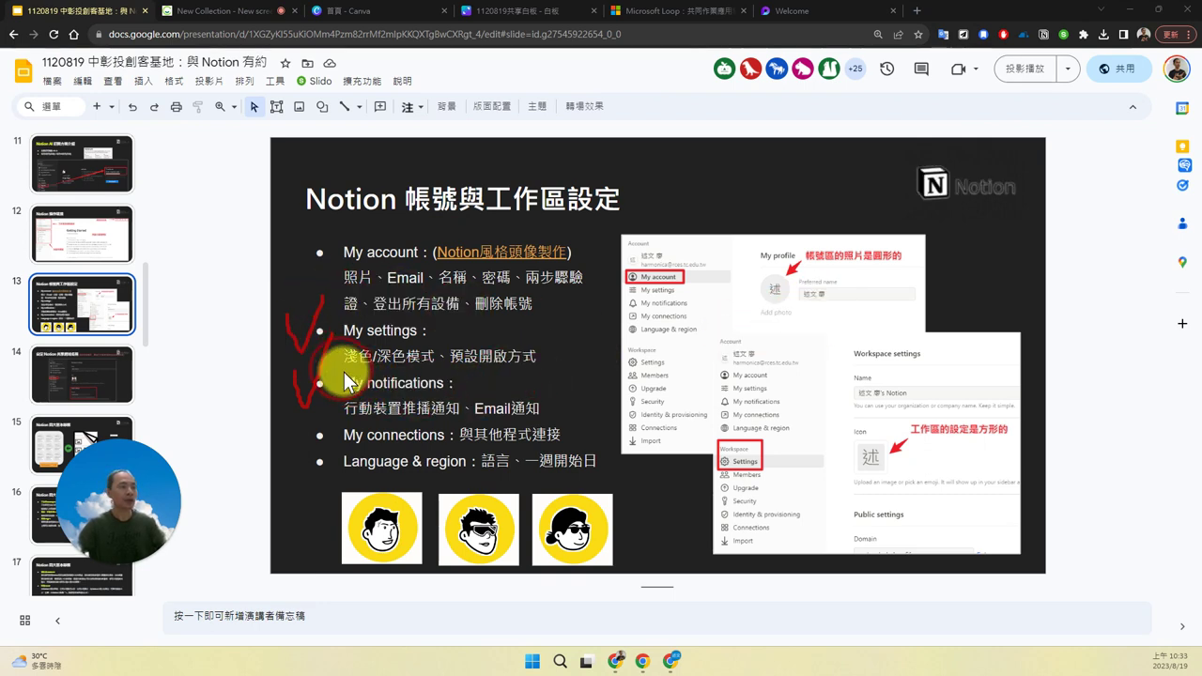
drag(335, 367, 436, 366)
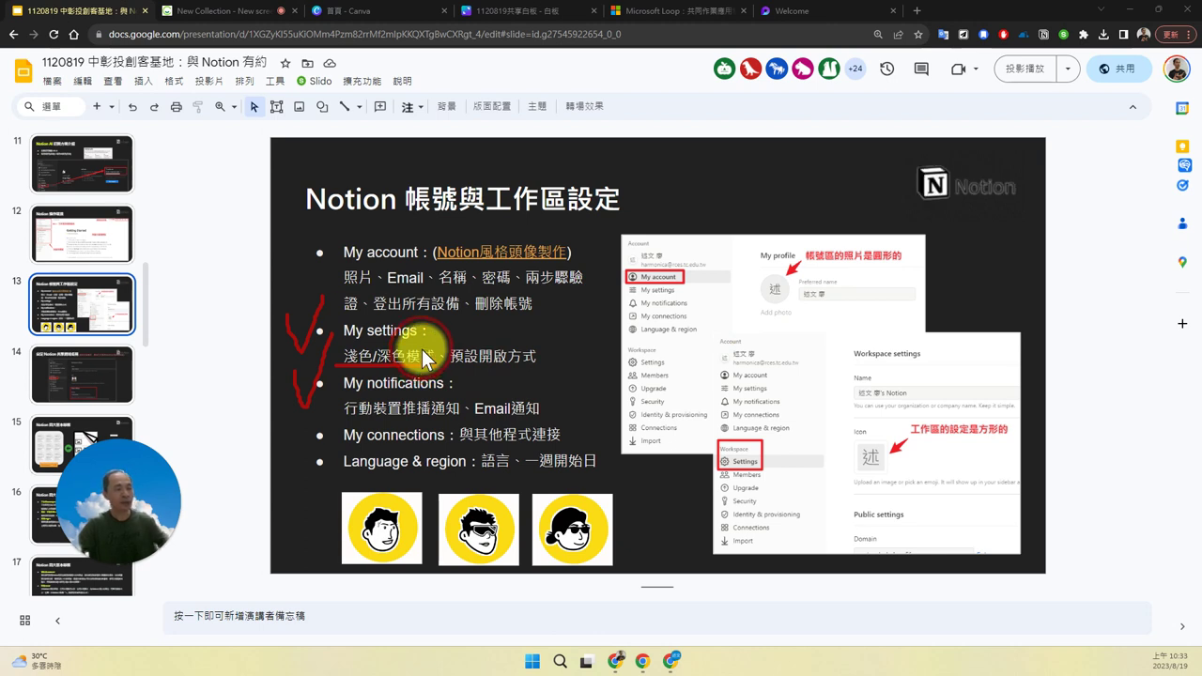
key(Escape)
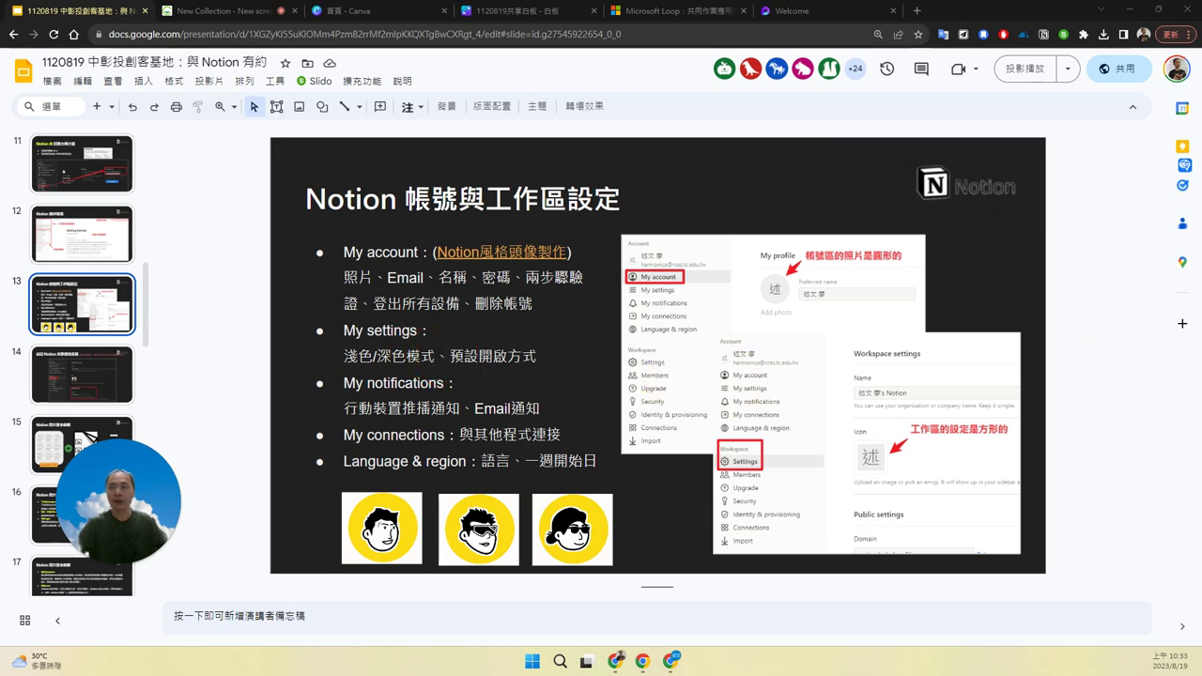
Close the Notion desktop window, switch to the browser window with the Notion workspace, and dismiss its workspace list
key(alt+Tab)
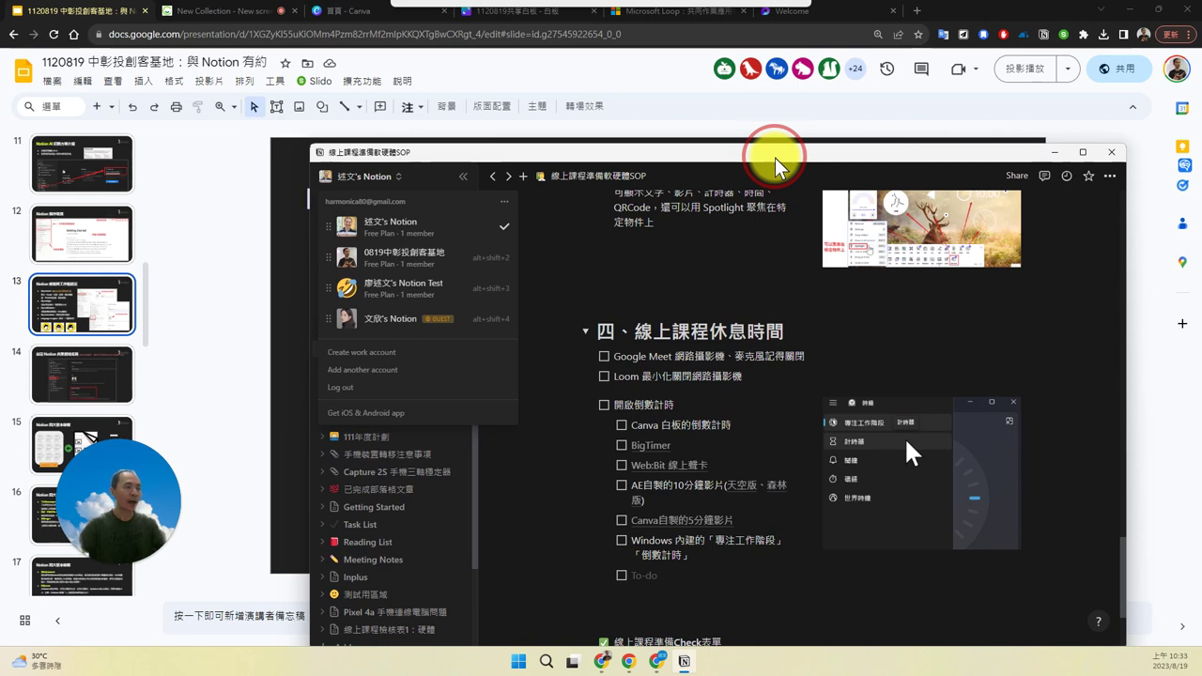
key(alt+F4)
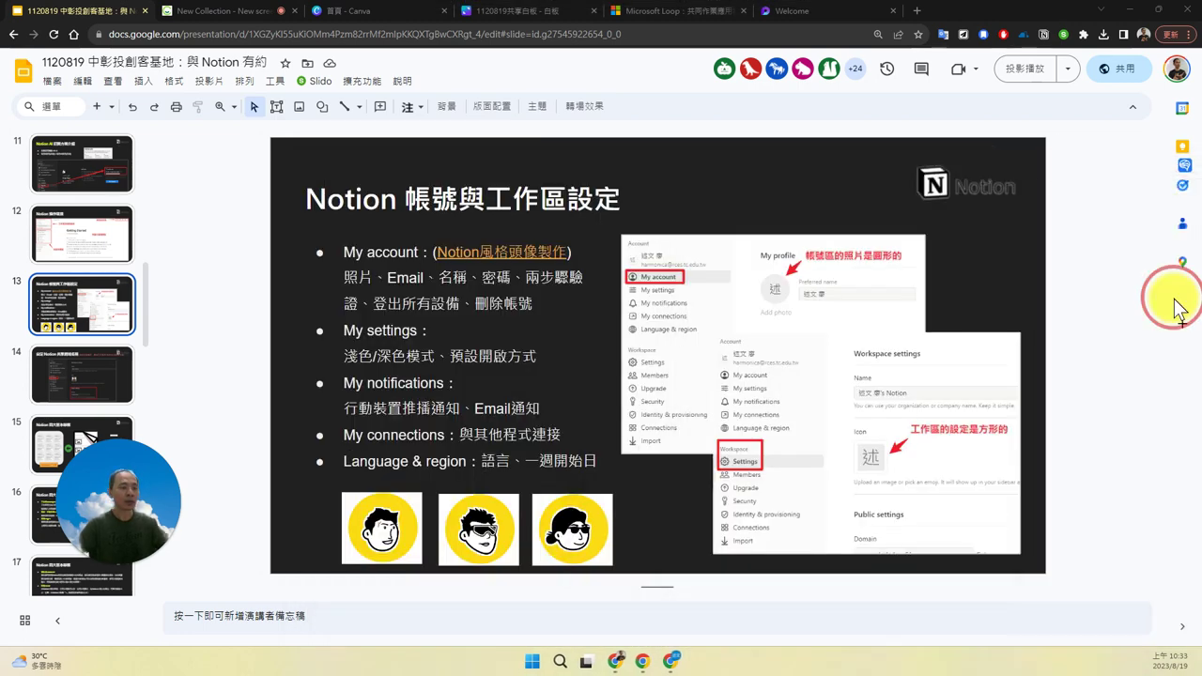
click(658, 667)
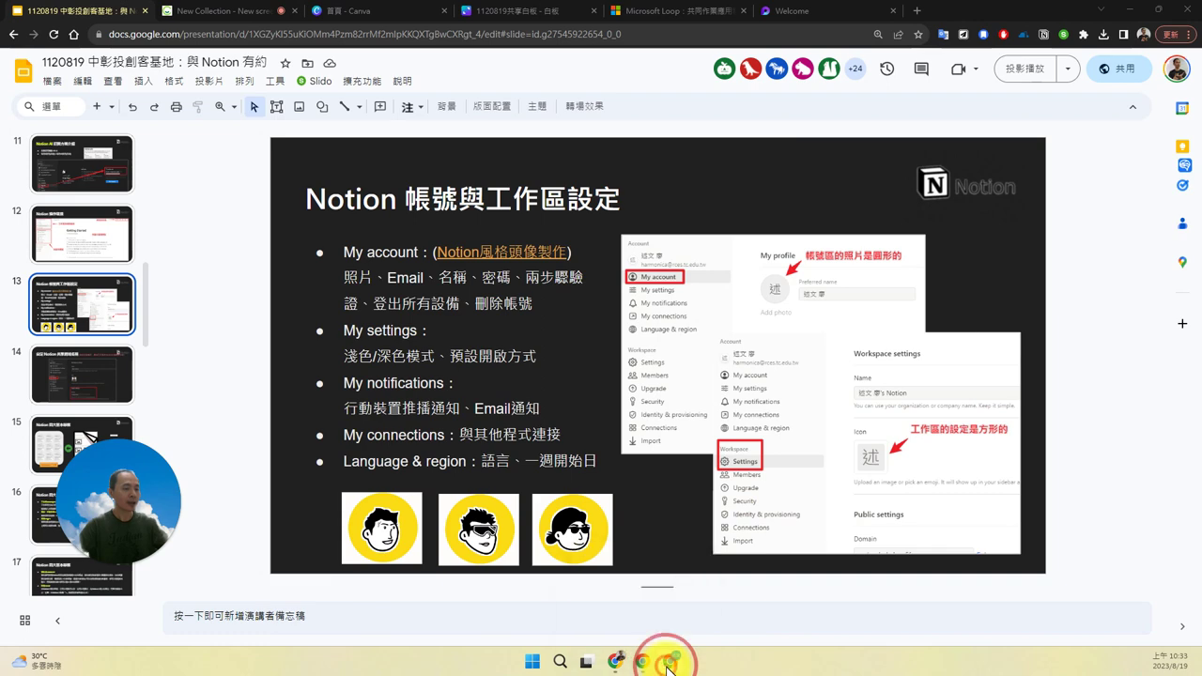
click(669, 662)
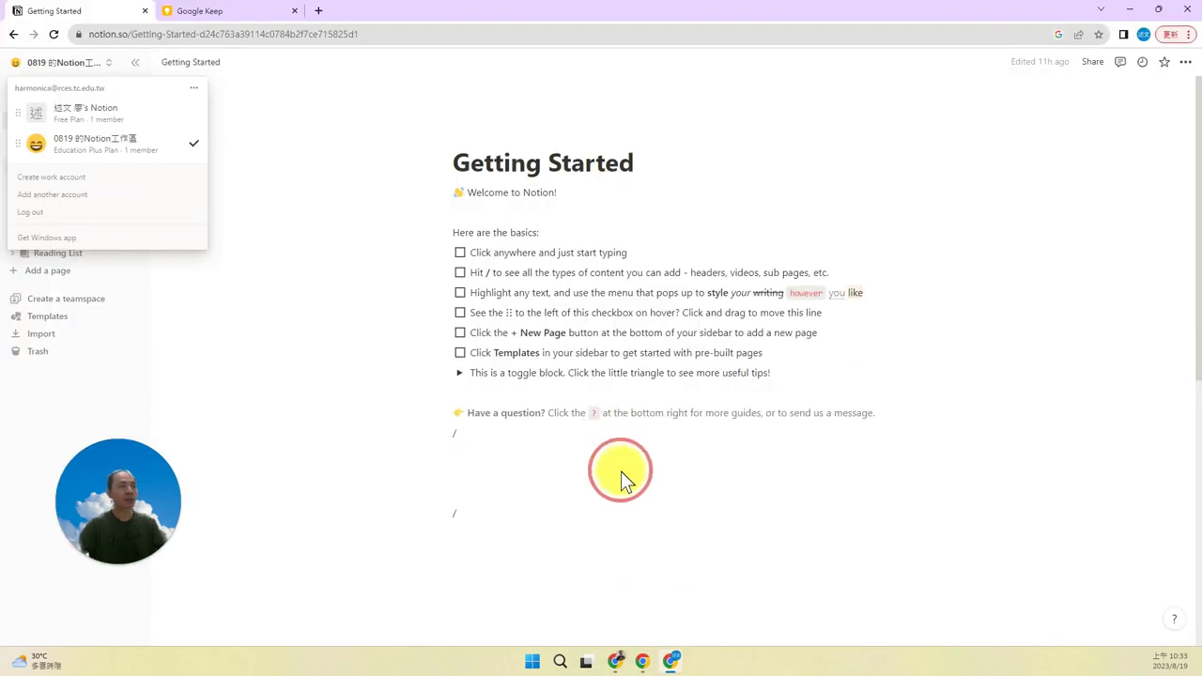
click(620, 474)
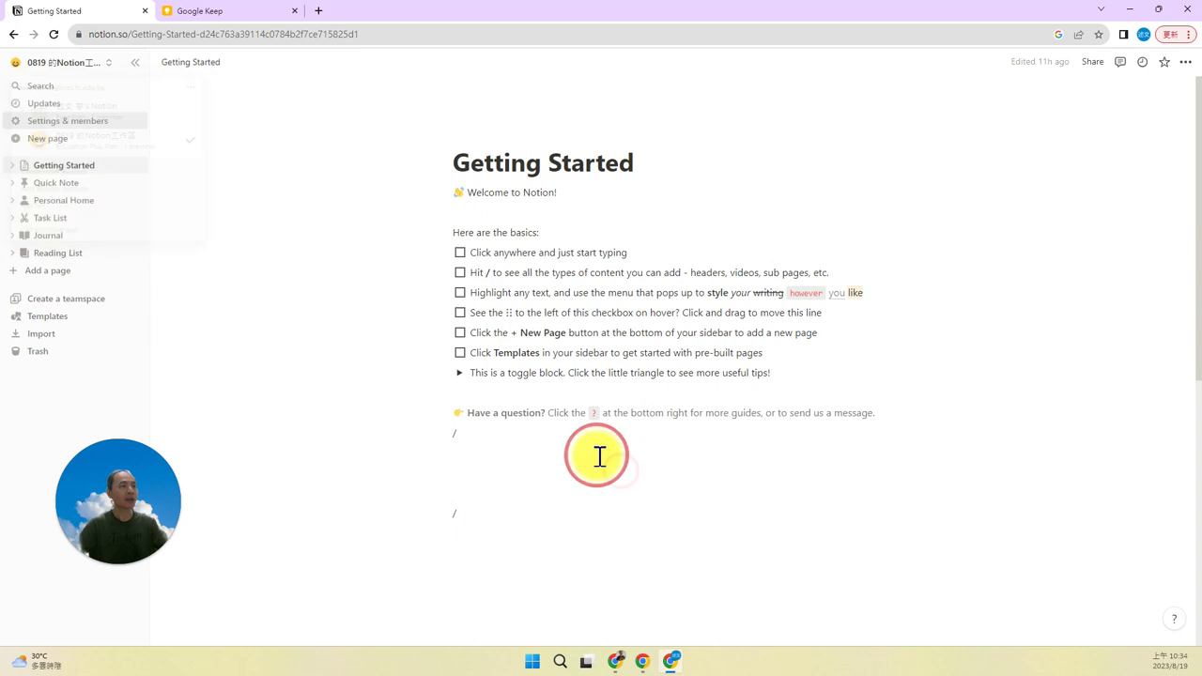
Switch the appearance to Dark in the account's My settings and change it back to Light
click(91, 123)
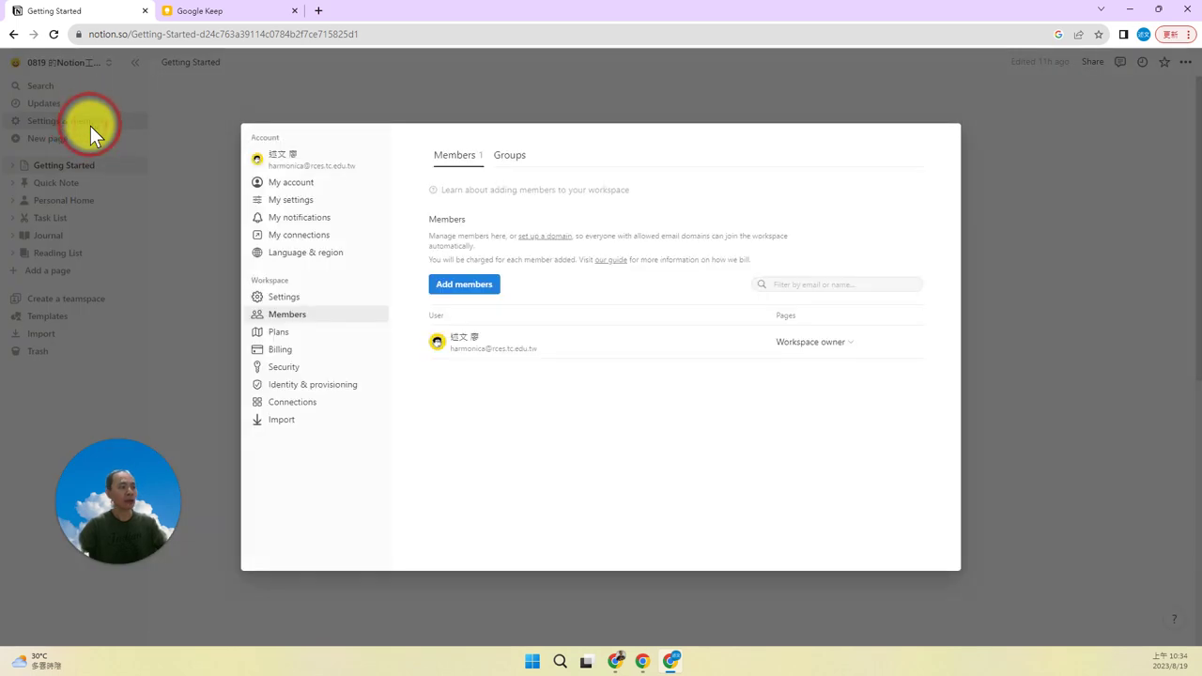
click(306, 201)
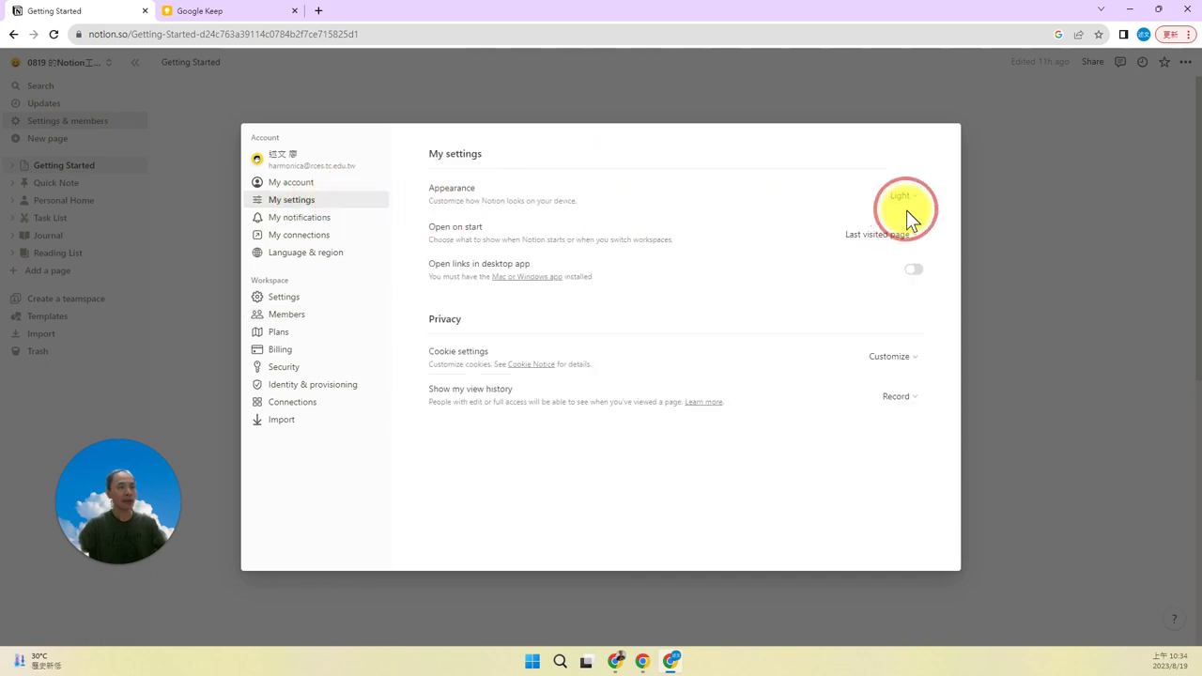
click(903, 198)
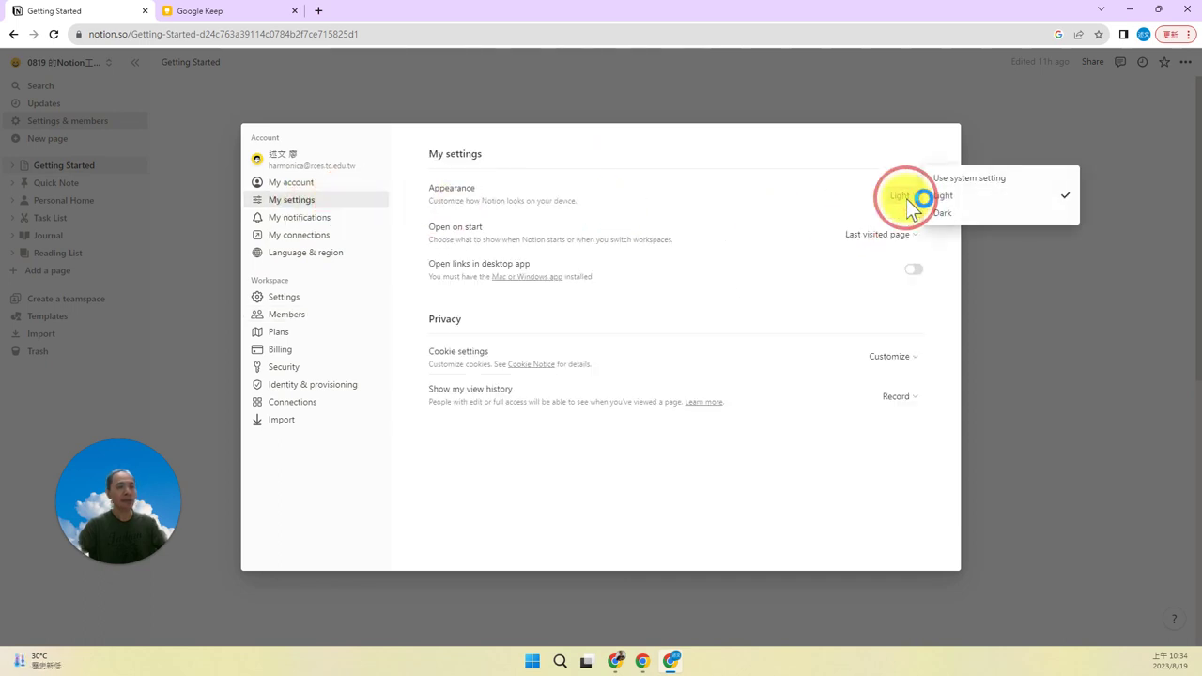
click(983, 223)
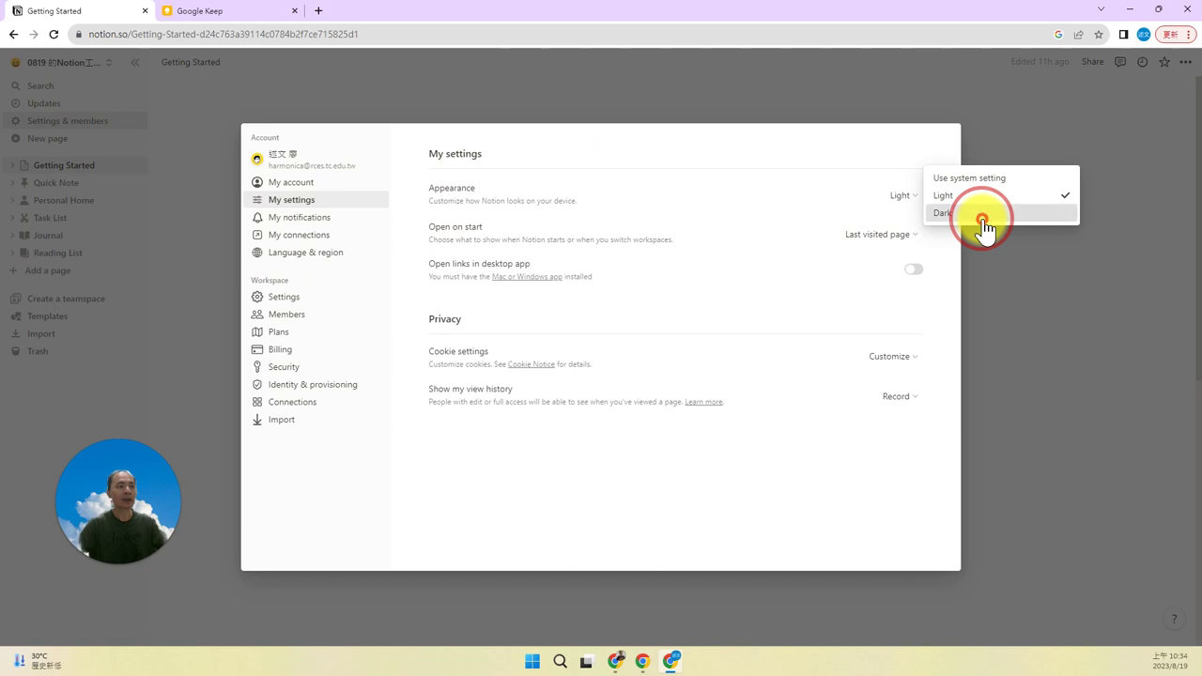
click(912, 197)
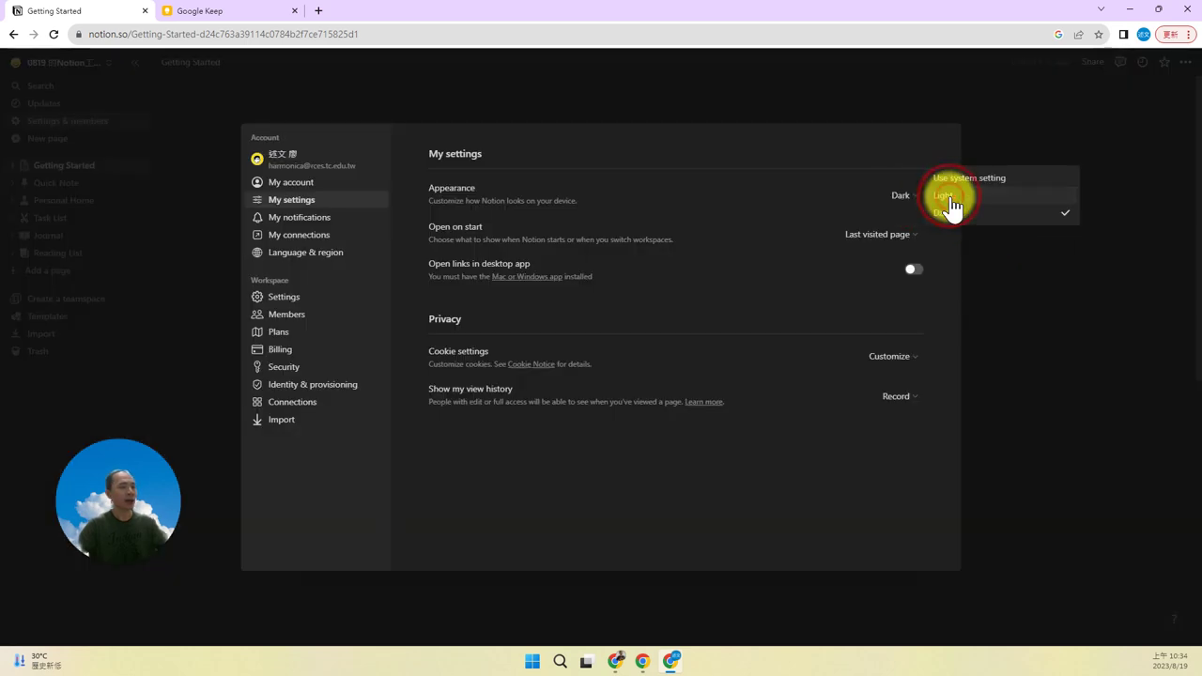
click(949, 199)
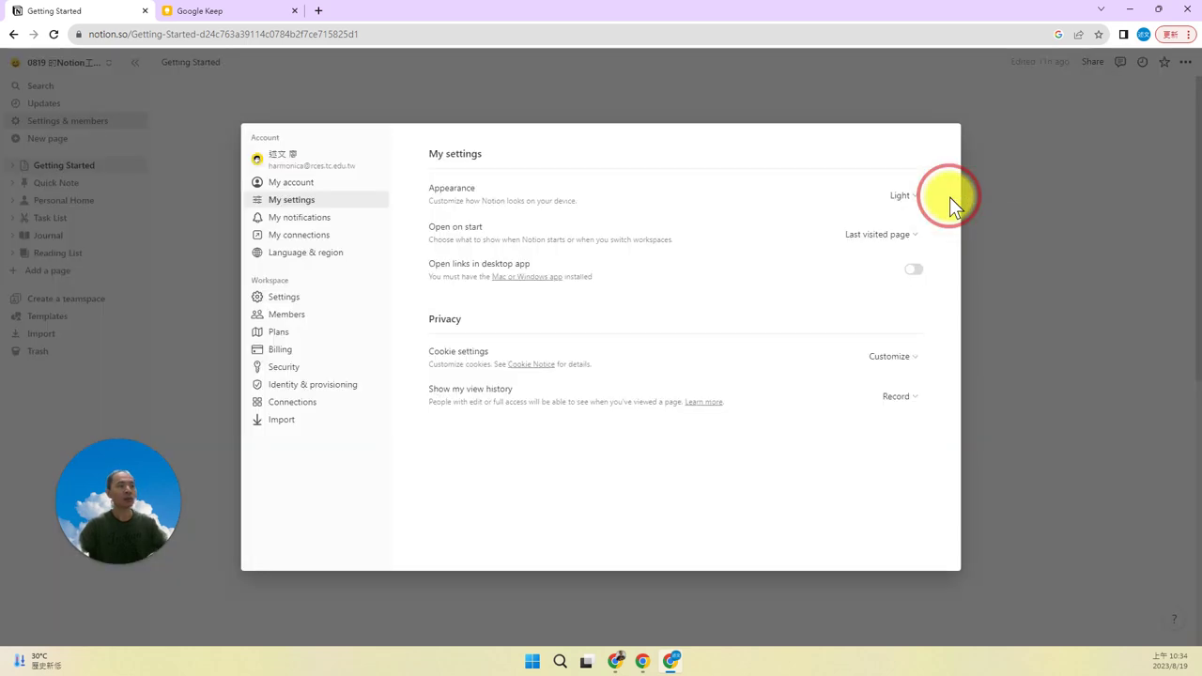
Look over the notification options and the available interface languages, and close the settings without changing anything
click(351, 219)
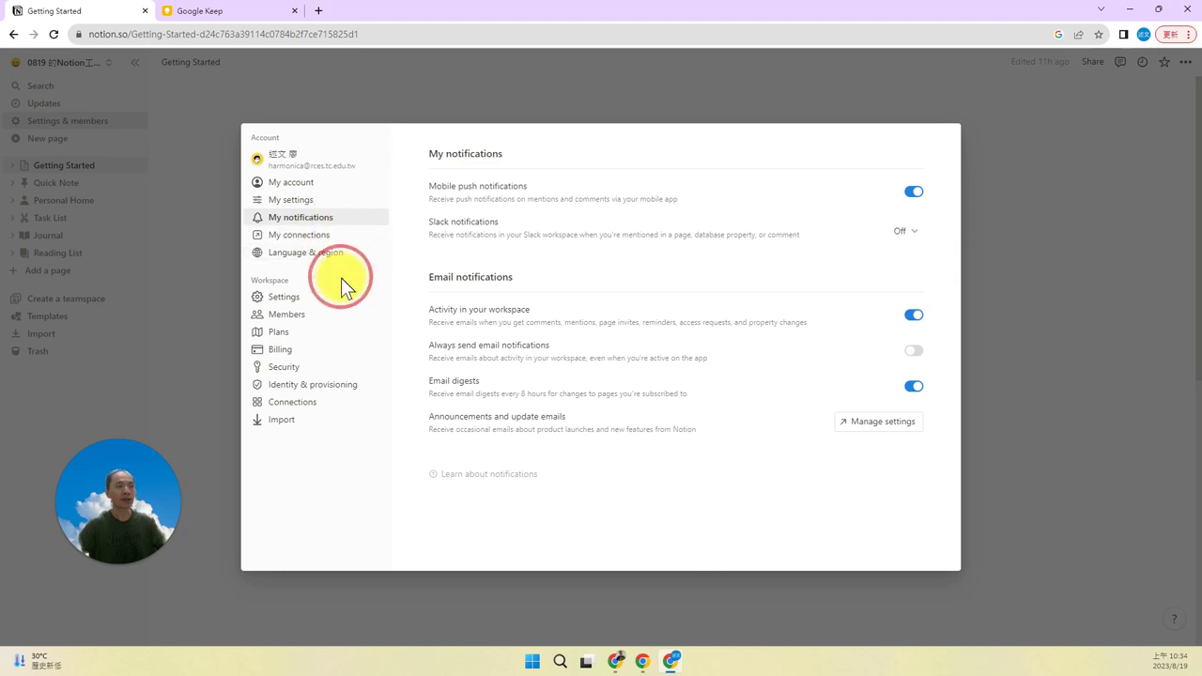
click(344, 258)
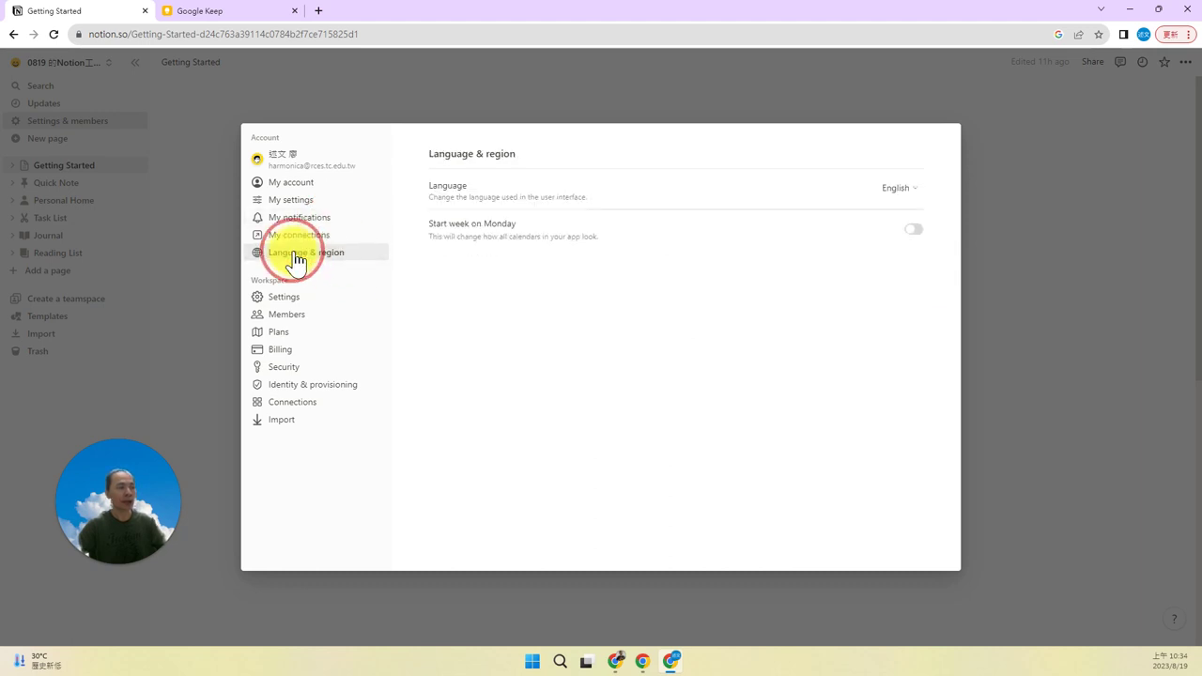
click(893, 191)
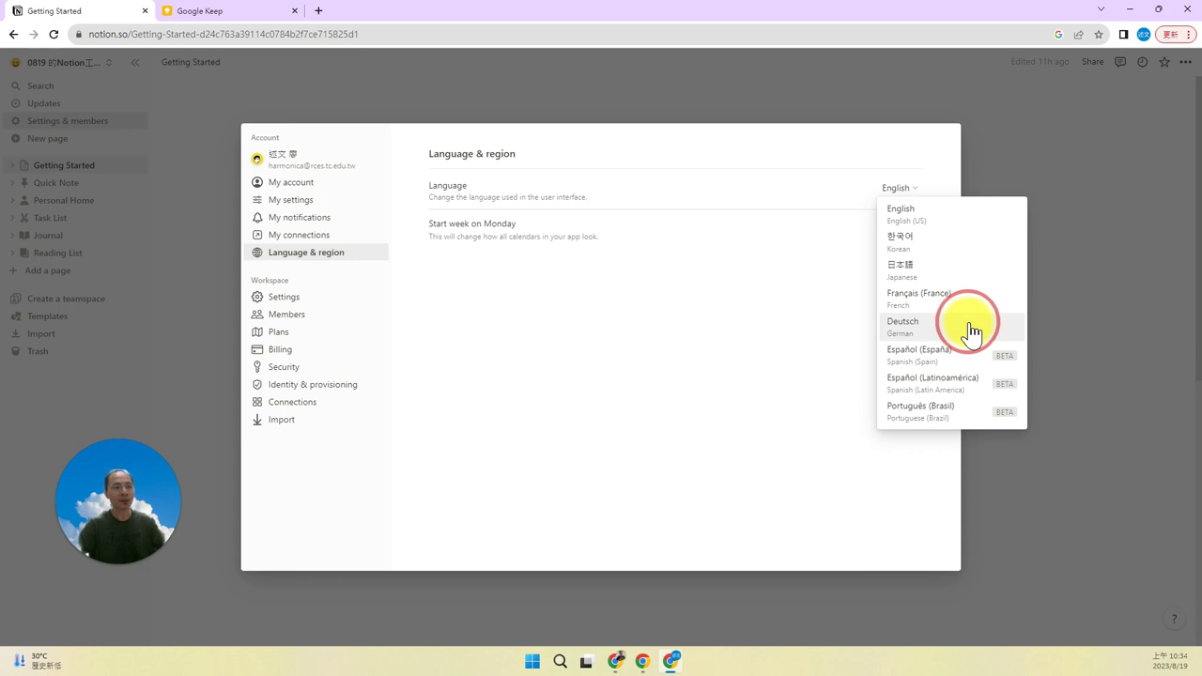
click(759, 323)
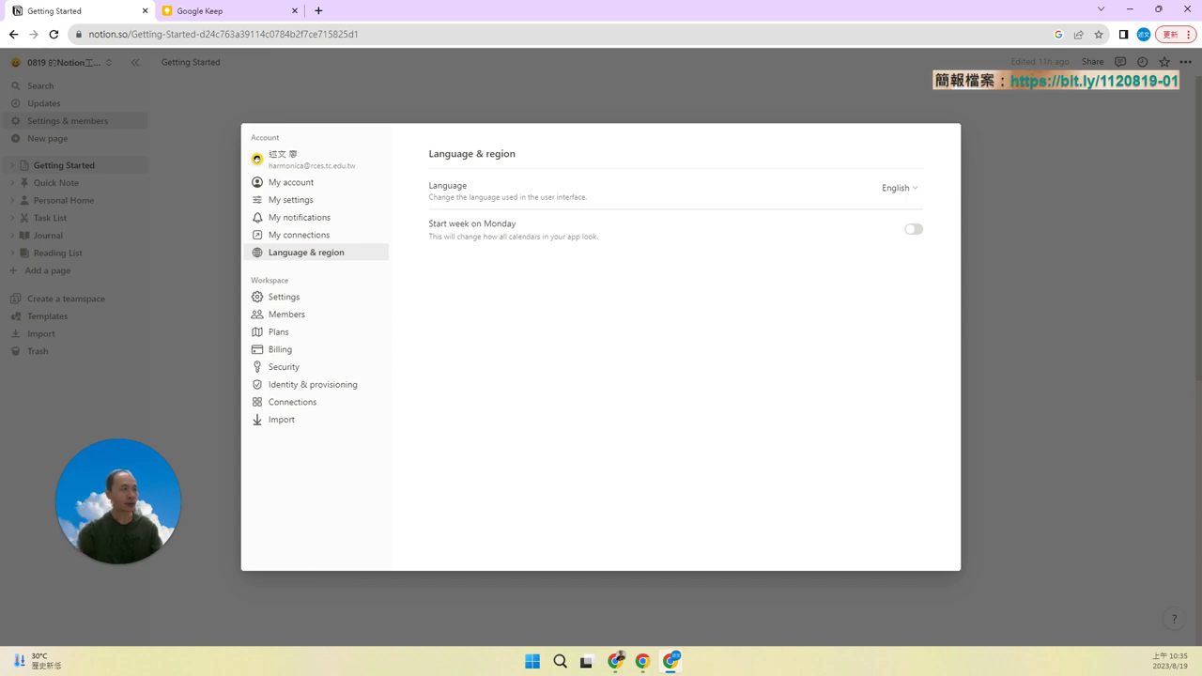
click(1028, 240)
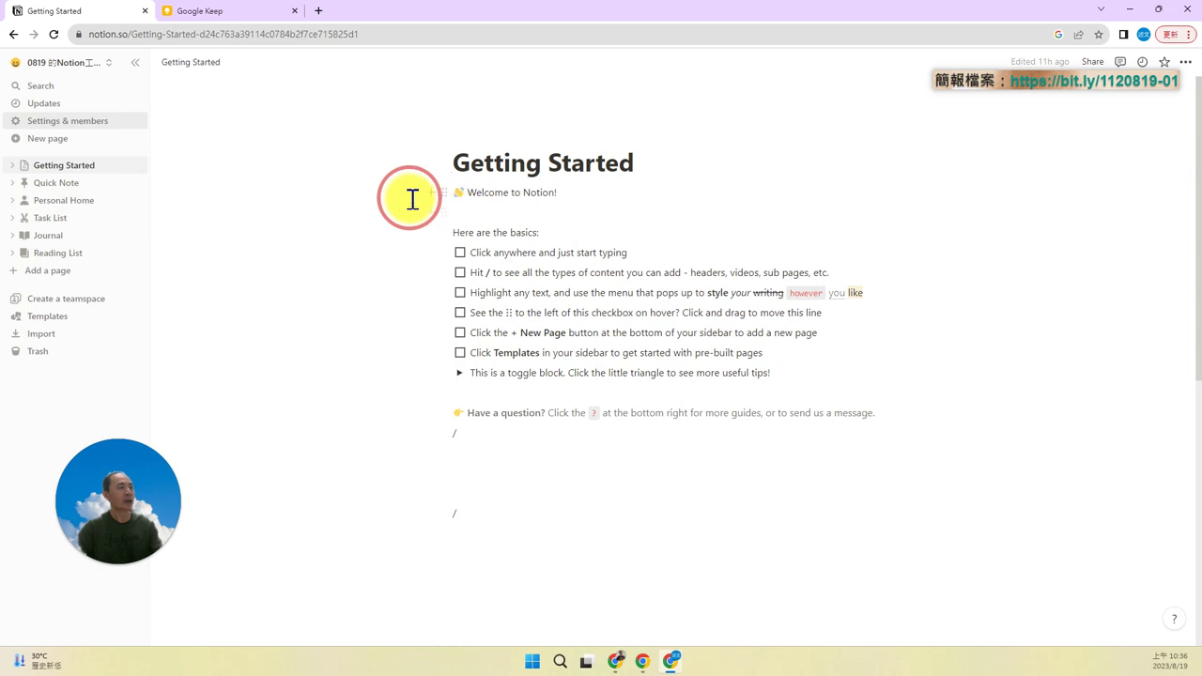
Return to the Google Slides presentation and open slide 14, "自定 Notion 共享網域名稱"
click(616, 660)
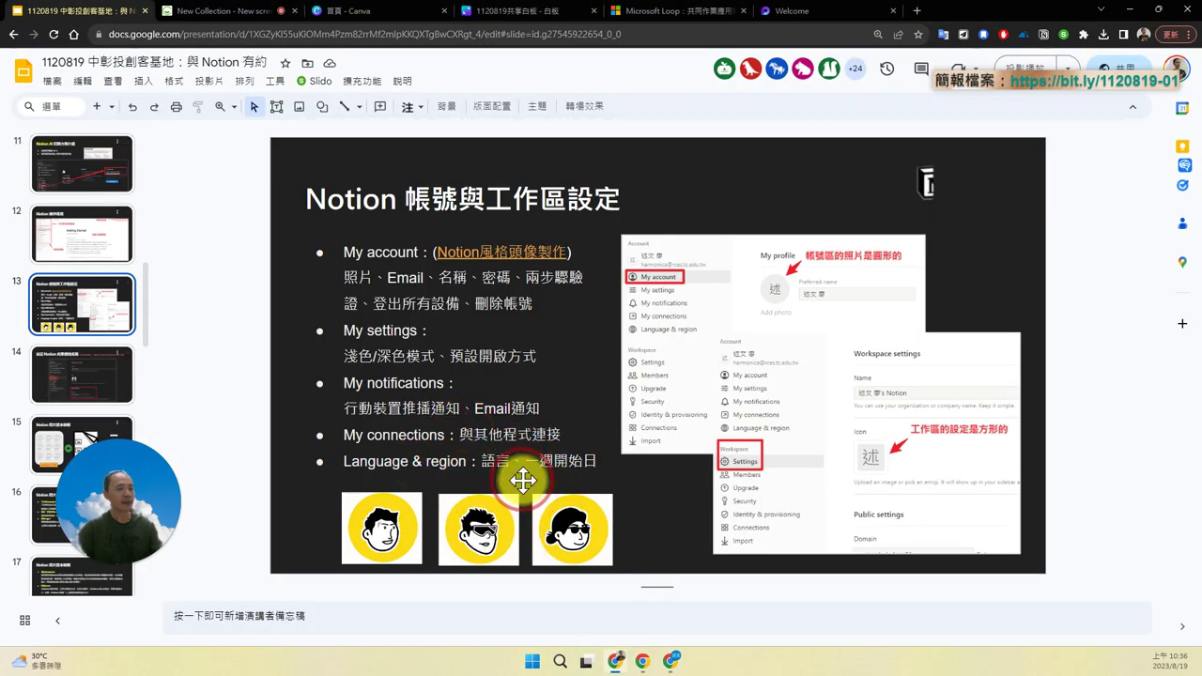
click(115, 388)
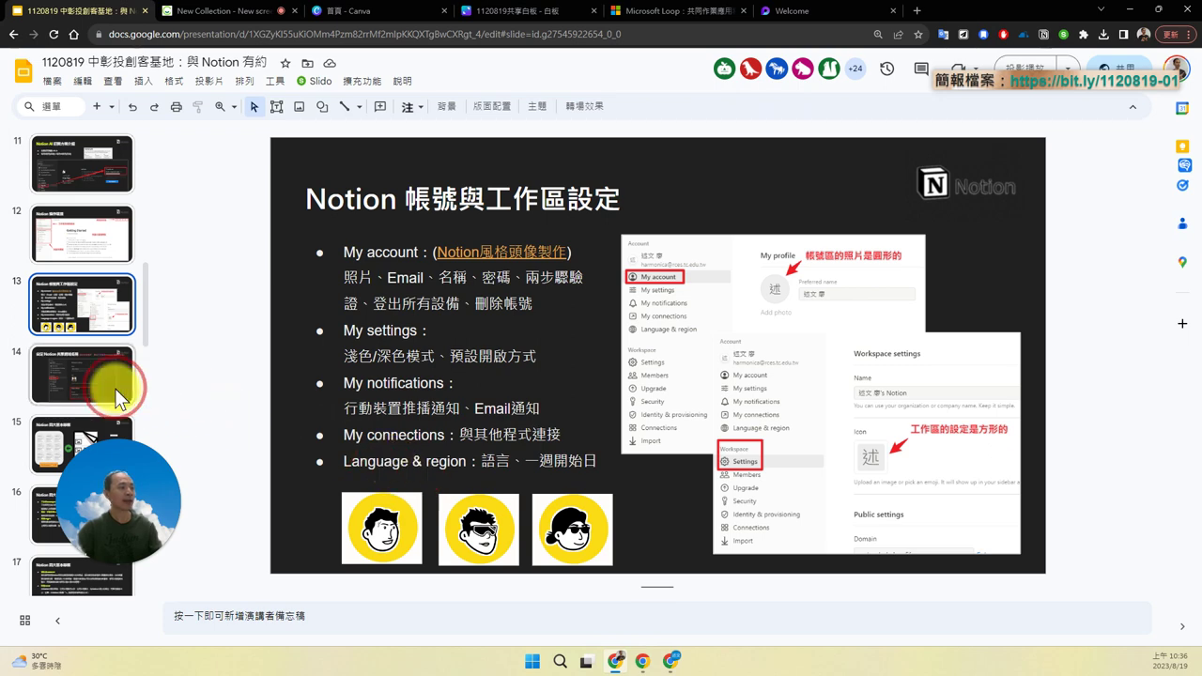
scroll(115, 388, down, 2)
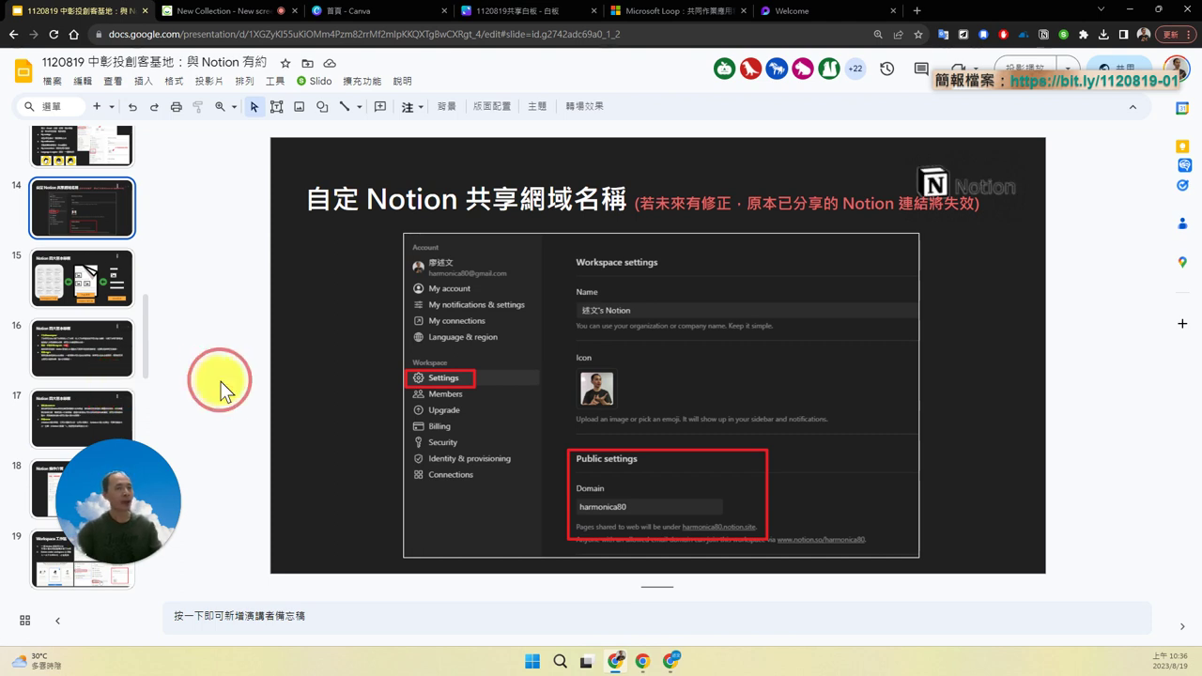
click(1071, 81)
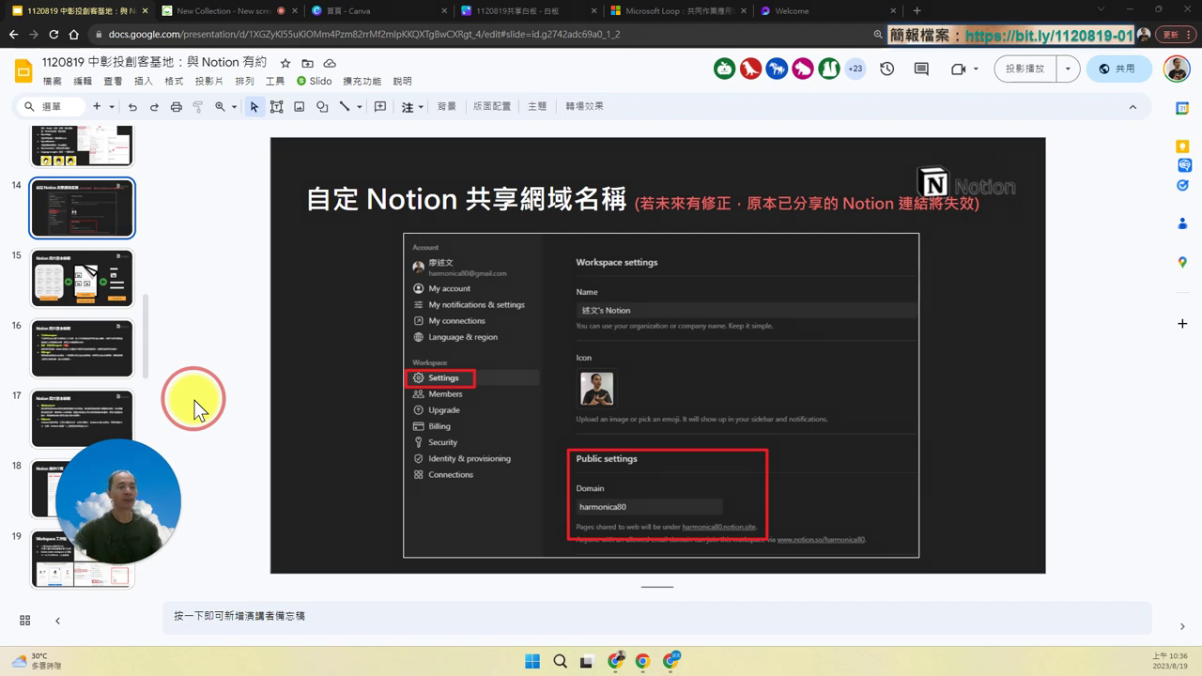
Draw a red tick beside the Public settings box, circle the title's domain name and red warning, and clear the drawings
mouse_move(796, 469)
mouse_down()
mouse_move(808, 504)
mouse_move(896, 396)
mouse_up()
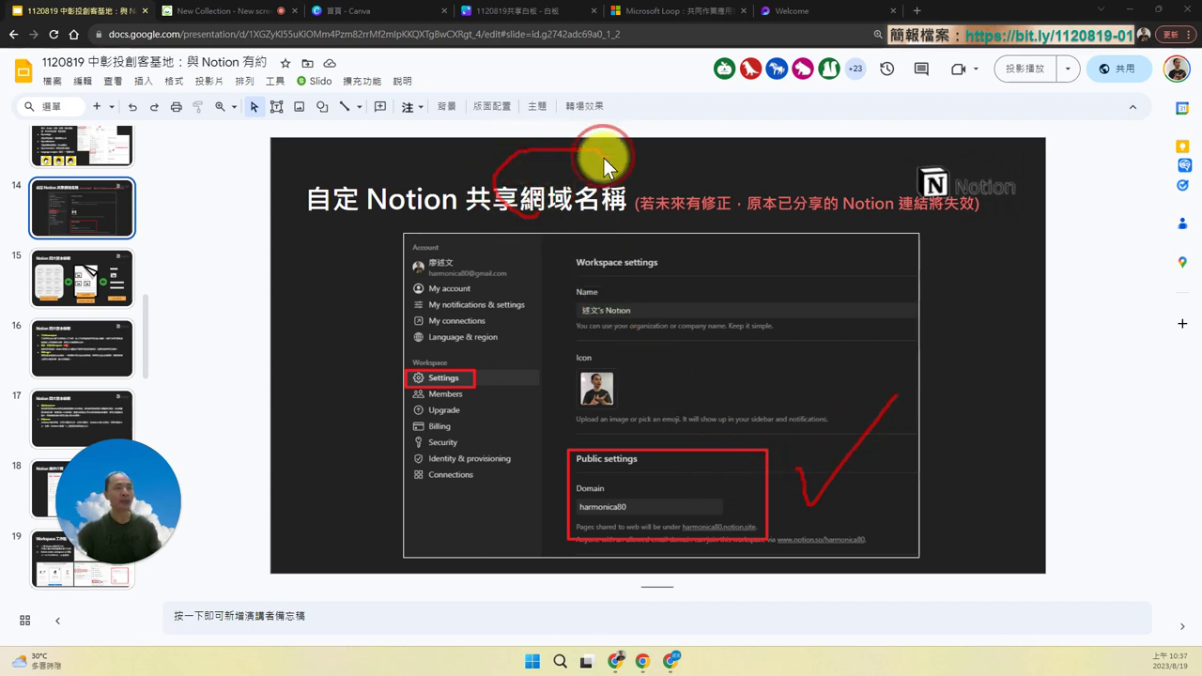
drag(631, 200, 564, 224)
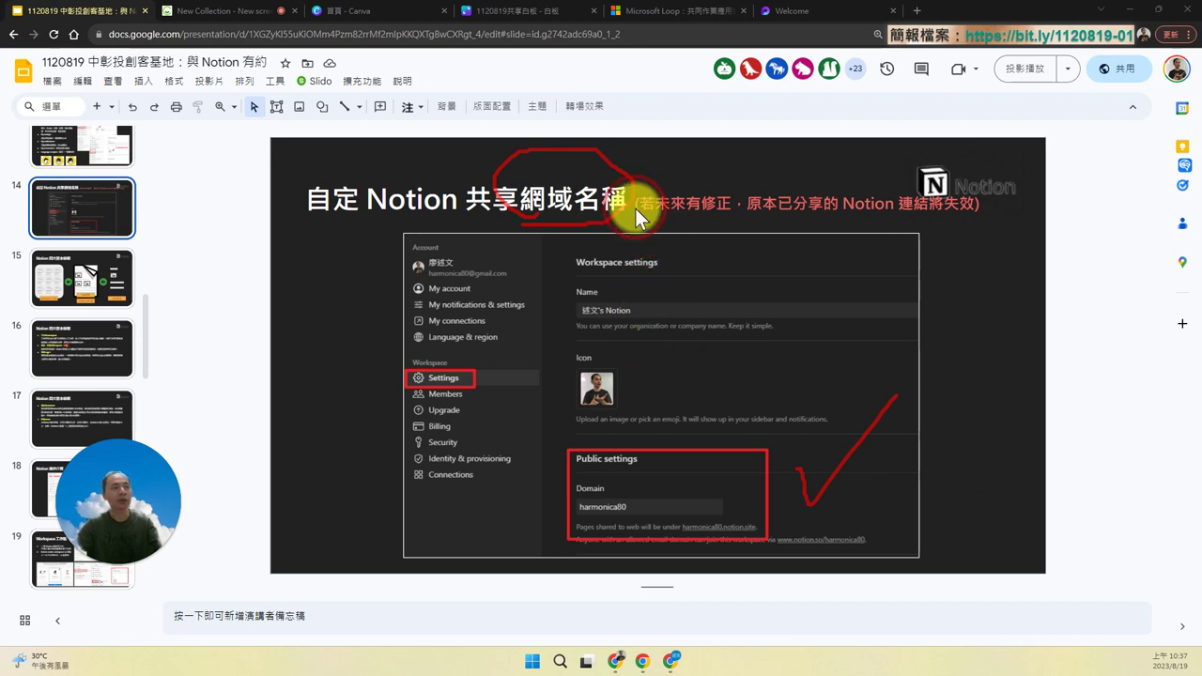
mouse_move(630, 222)
mouse_down()
mouse_move(1012, 236)
mouse_move(900, 148)
mouse_move(729, 167)
mouse_move(652, 190)
mouse_move(635, 214)
mouse_up()
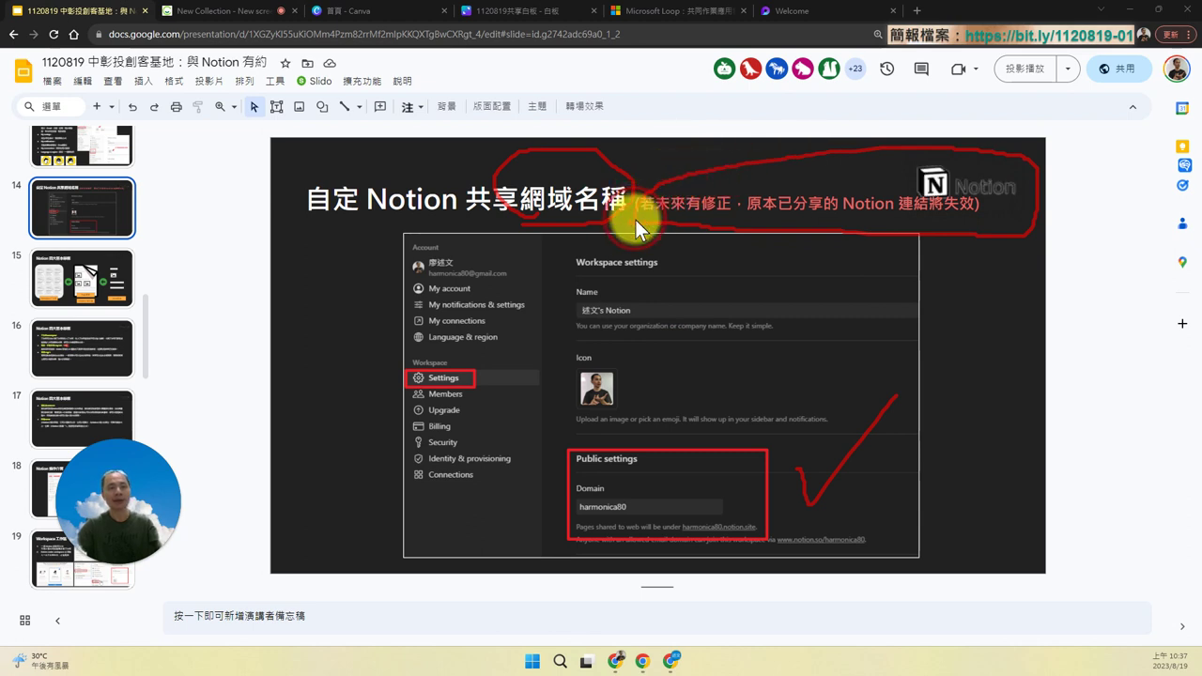
click(634, 219)
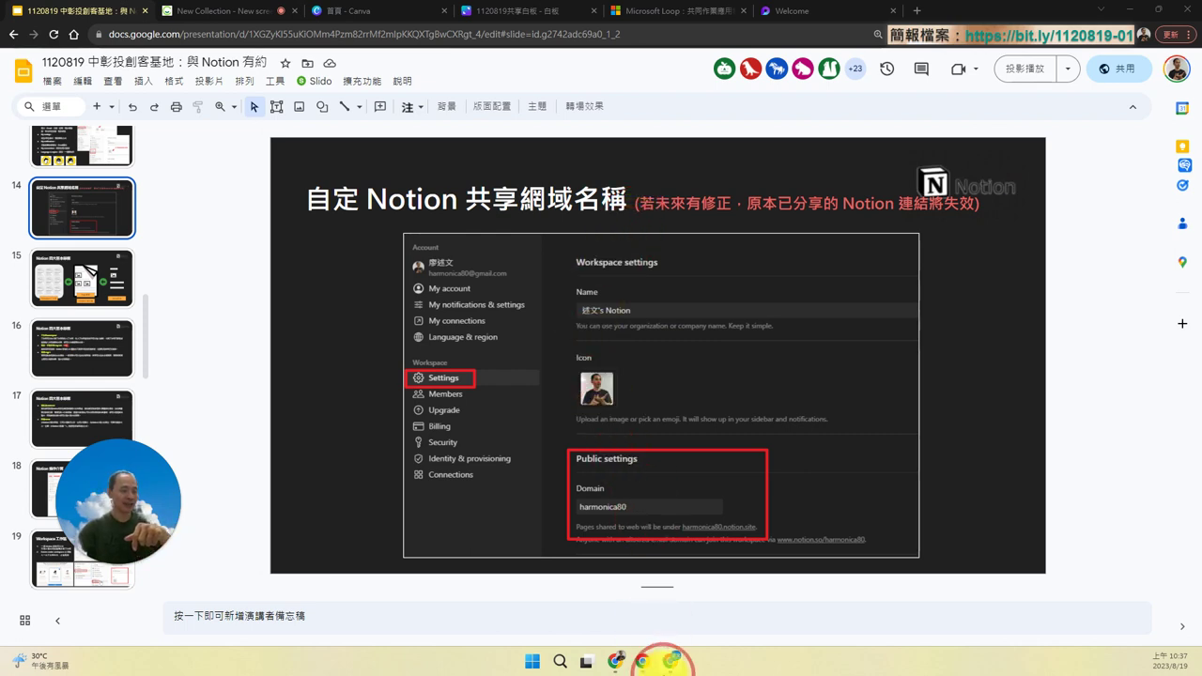
Switch to the Notion browser window and open the domain section of the workspace's public settings
click(670, 662)
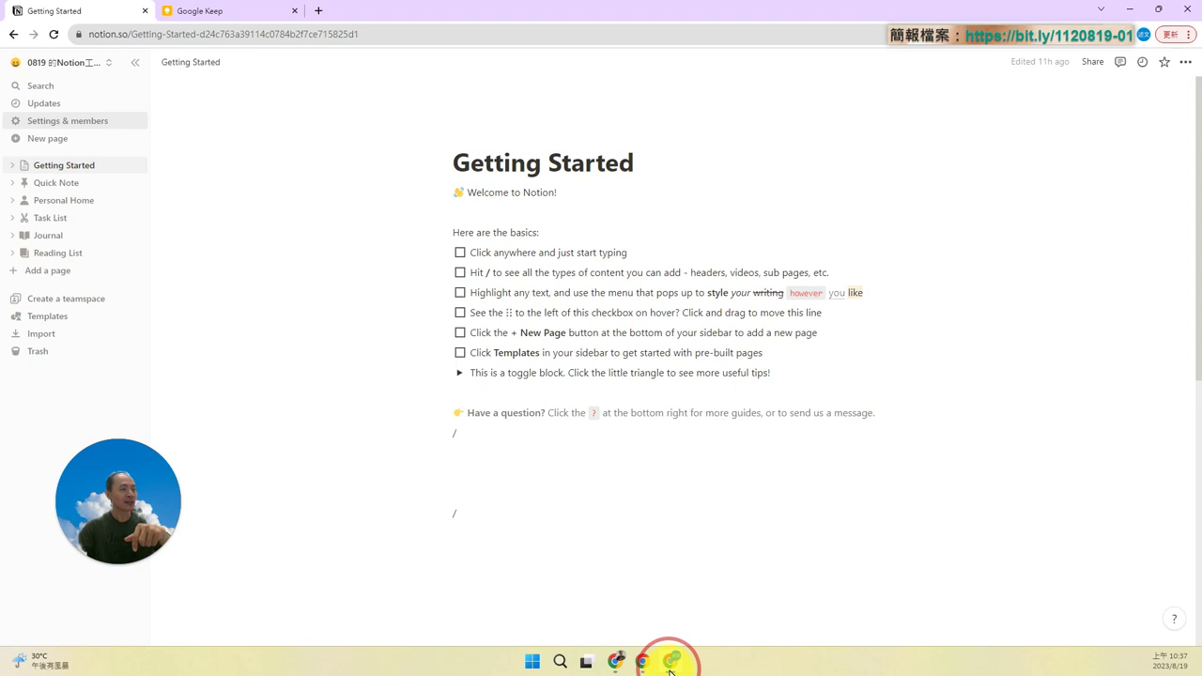
click(620, 661)
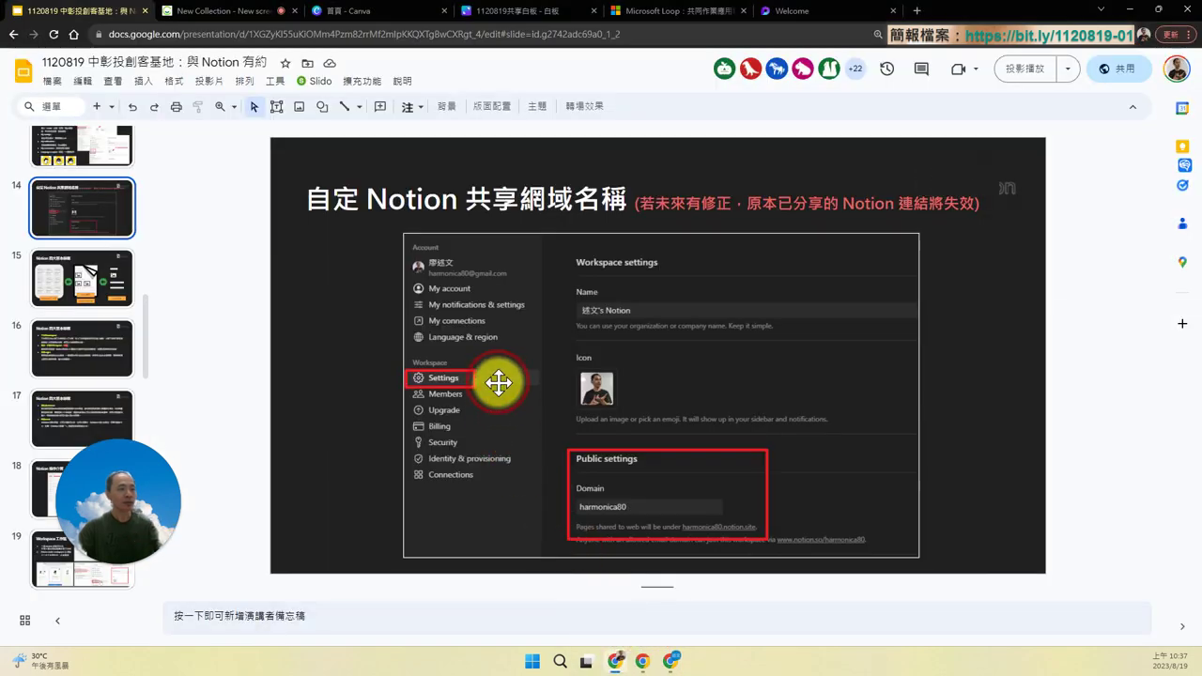
click(672, 661)
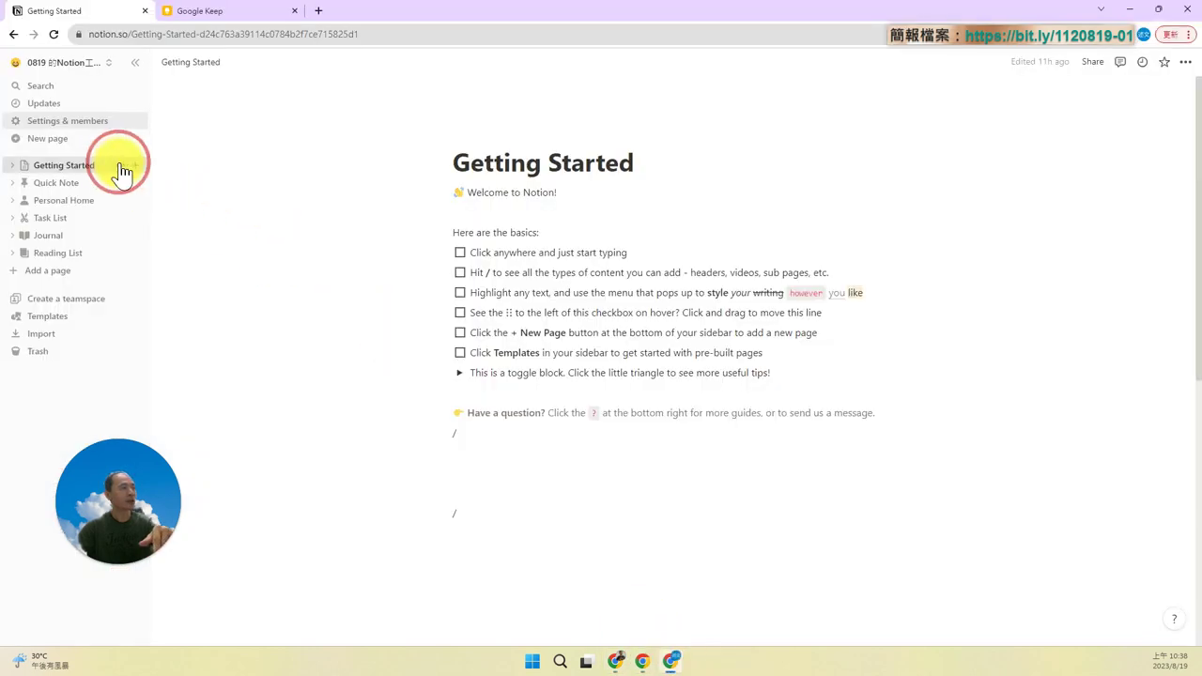
click(83, 120)
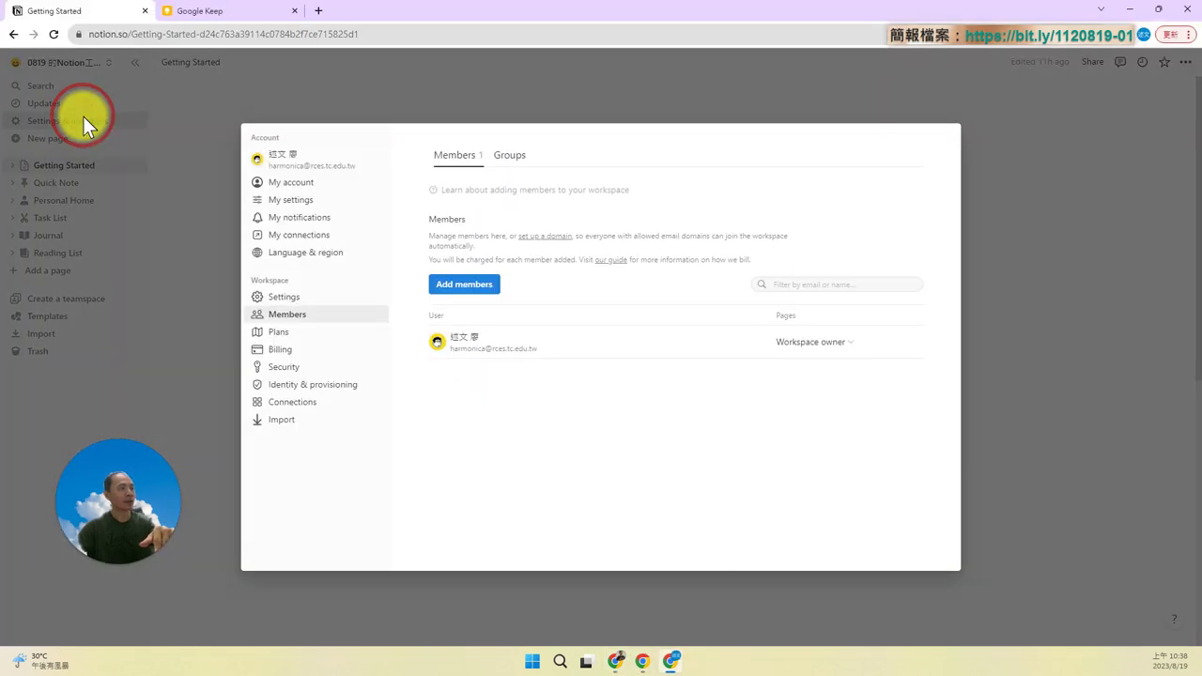
click(273, 299)
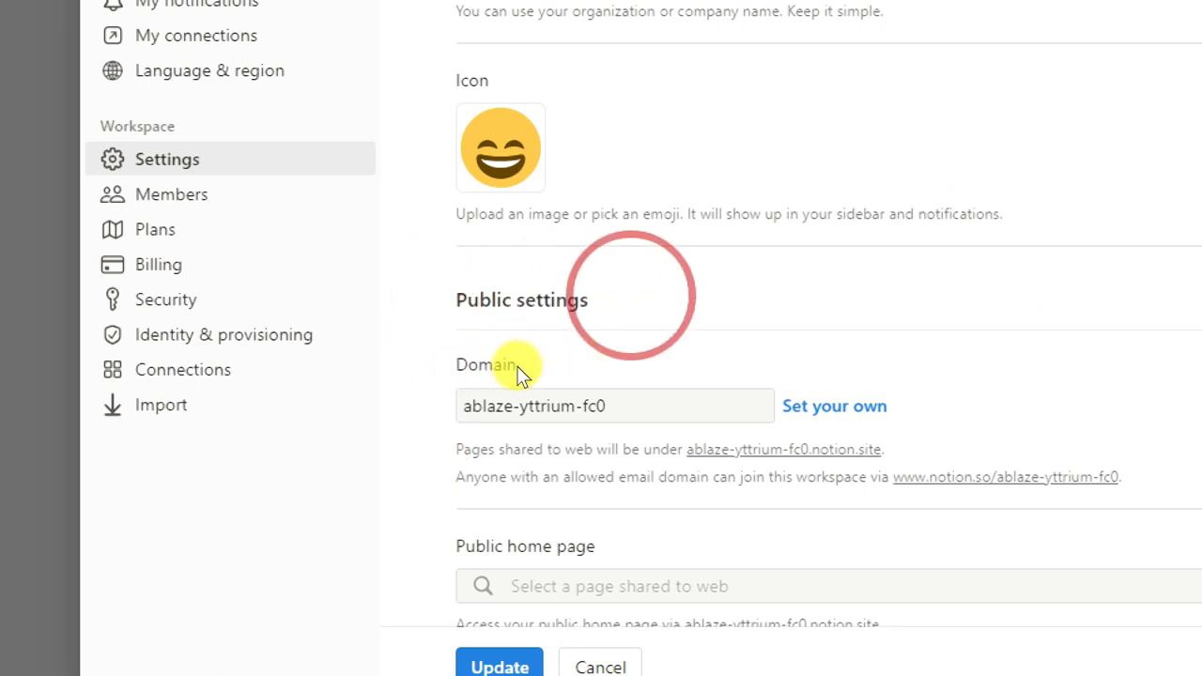
Replace the workspace's public domain name with harmonica80 to check whether it can be used
drag(507, 413, 402, 423)
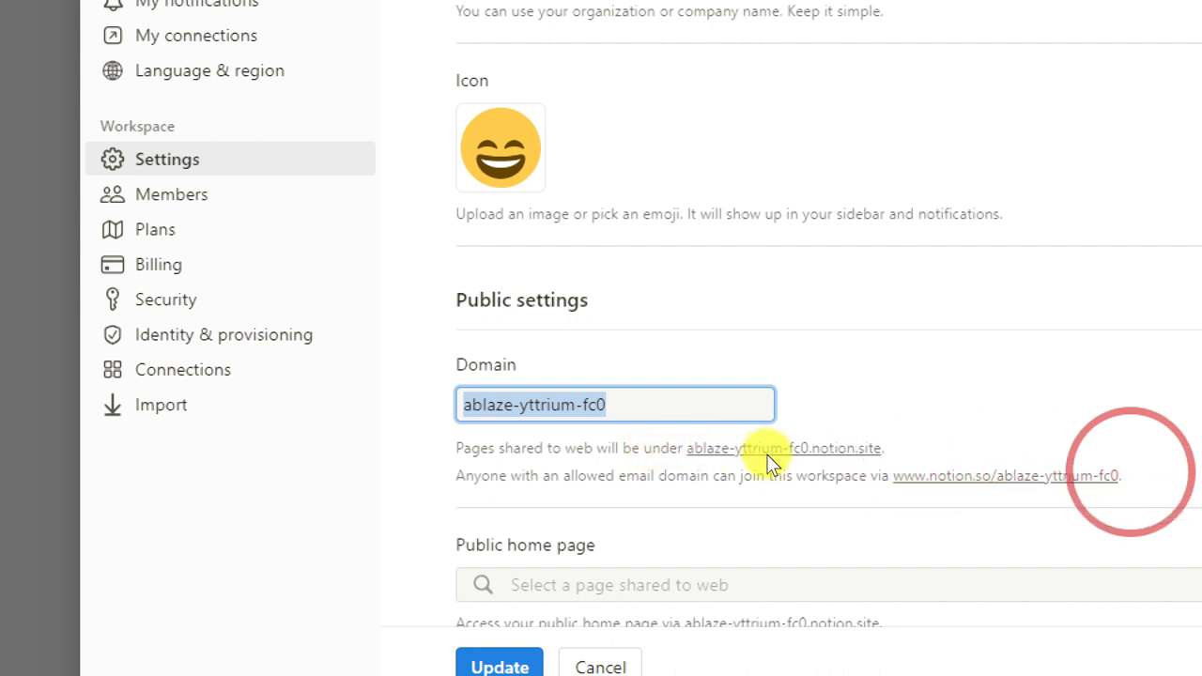
click(569, 426)
triple_click(517, 418)
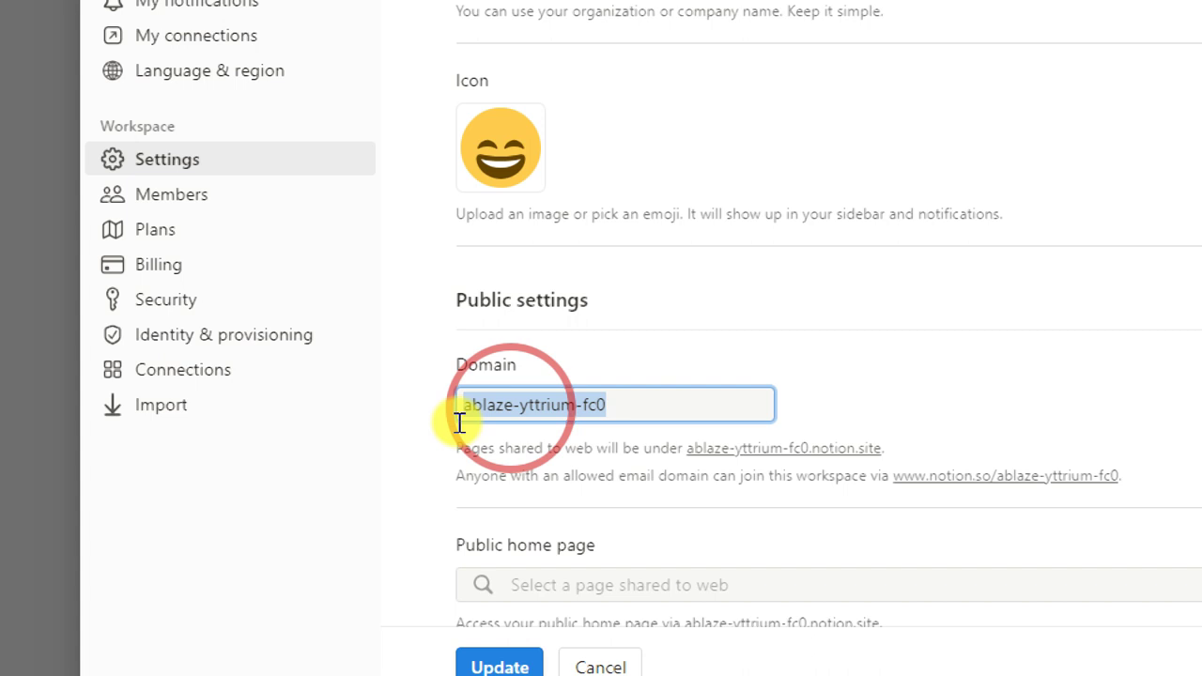
text(ha)
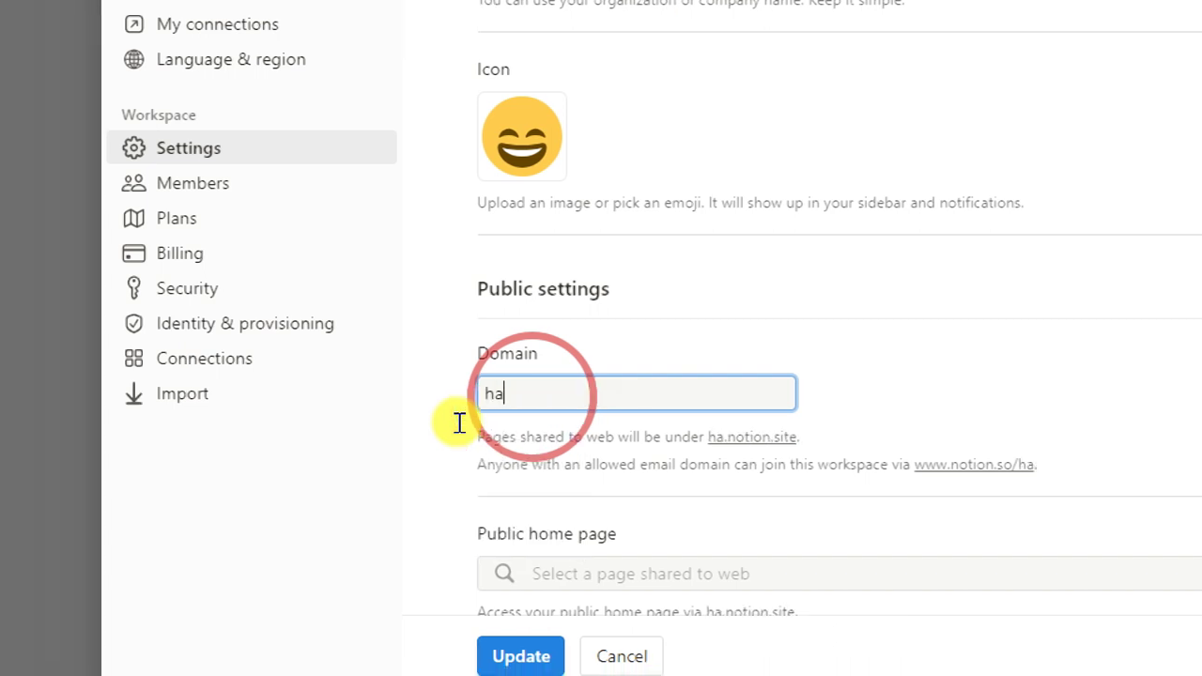
key(BackSpace)
key(BackSpace)
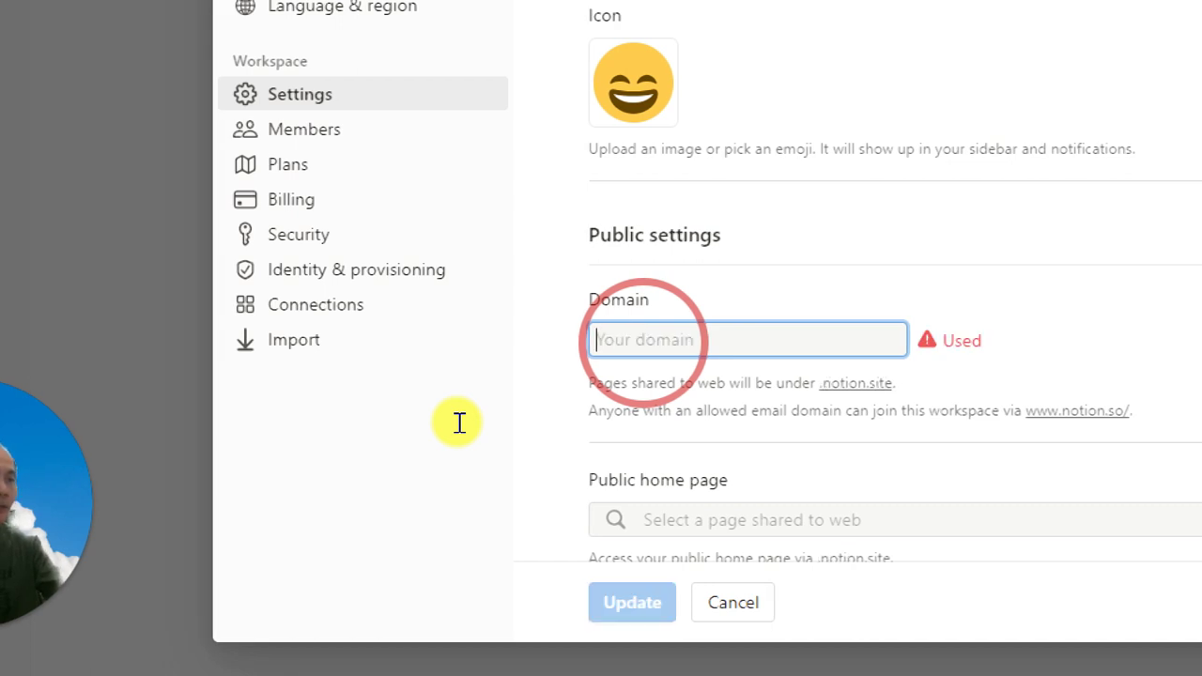
text(harmonica8)
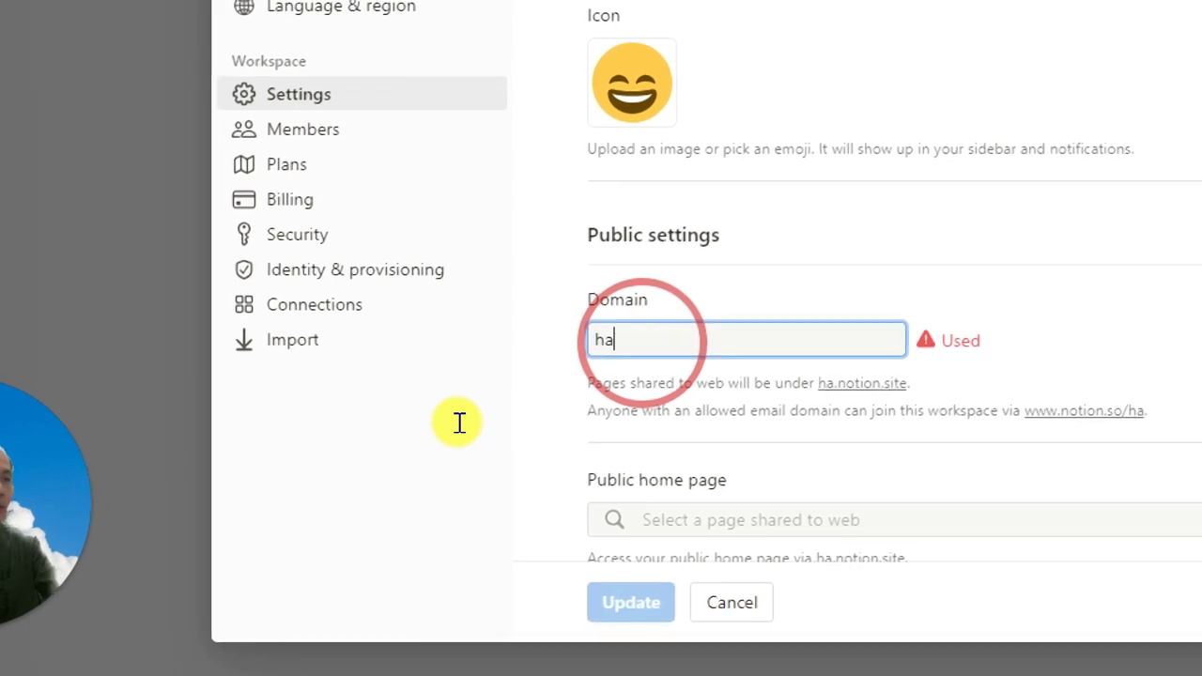
text(0)
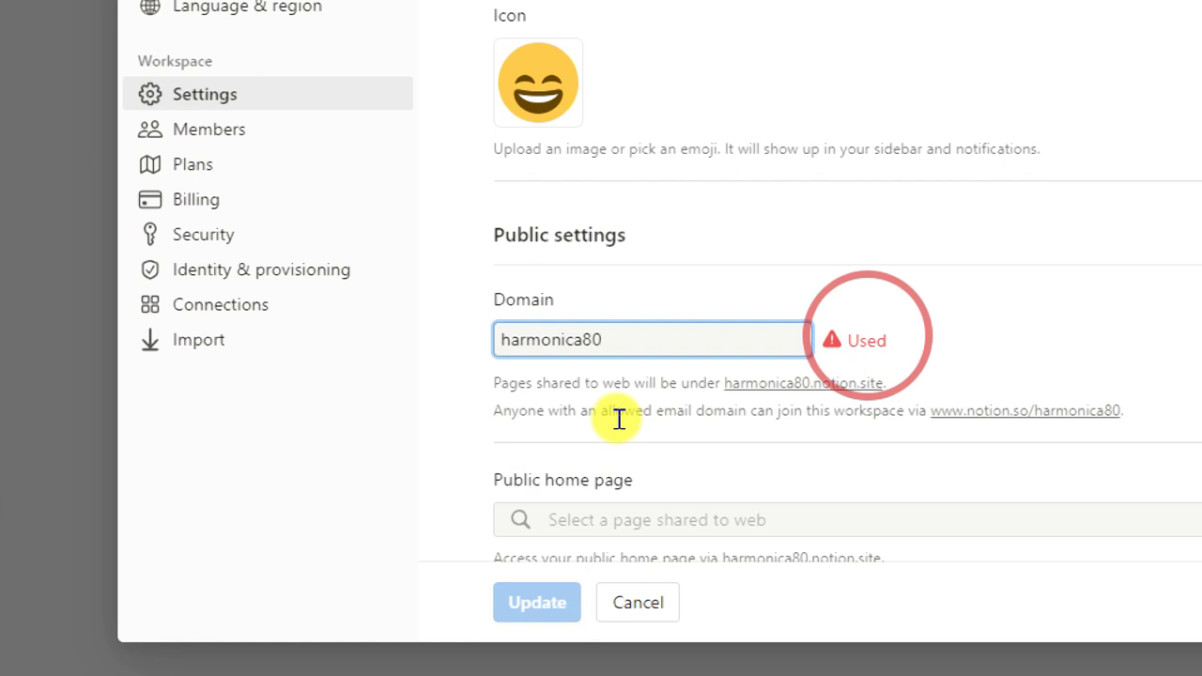
Extend the domain name to harmonica80-0819 and save the updated workspace settings
text(-)
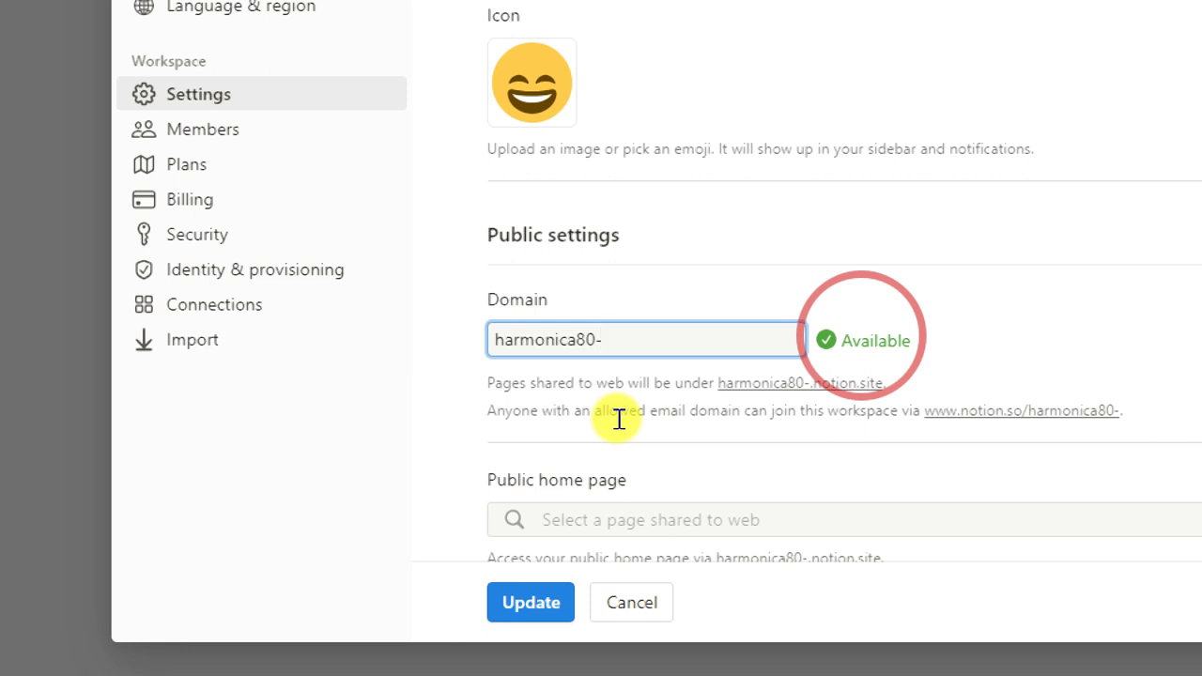
text(0819)
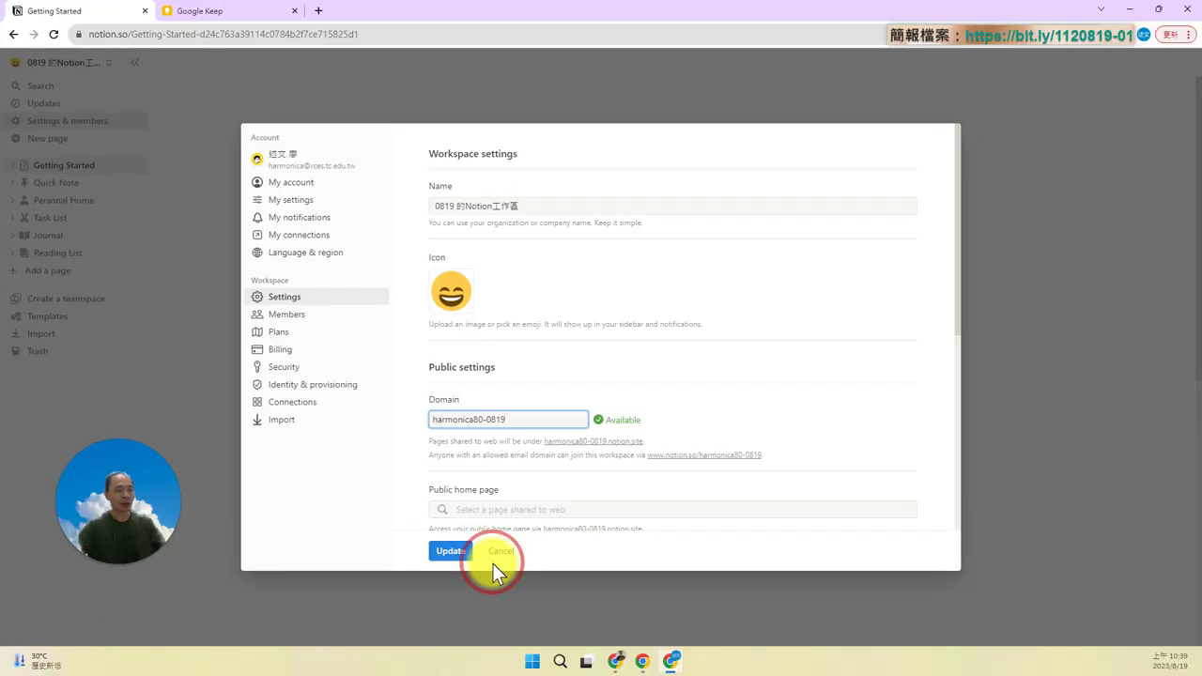
mouse_move(504, 411)
mouse_down()
mouse_move(349, 424)
mouse_move(517, 414)
mouse_up()
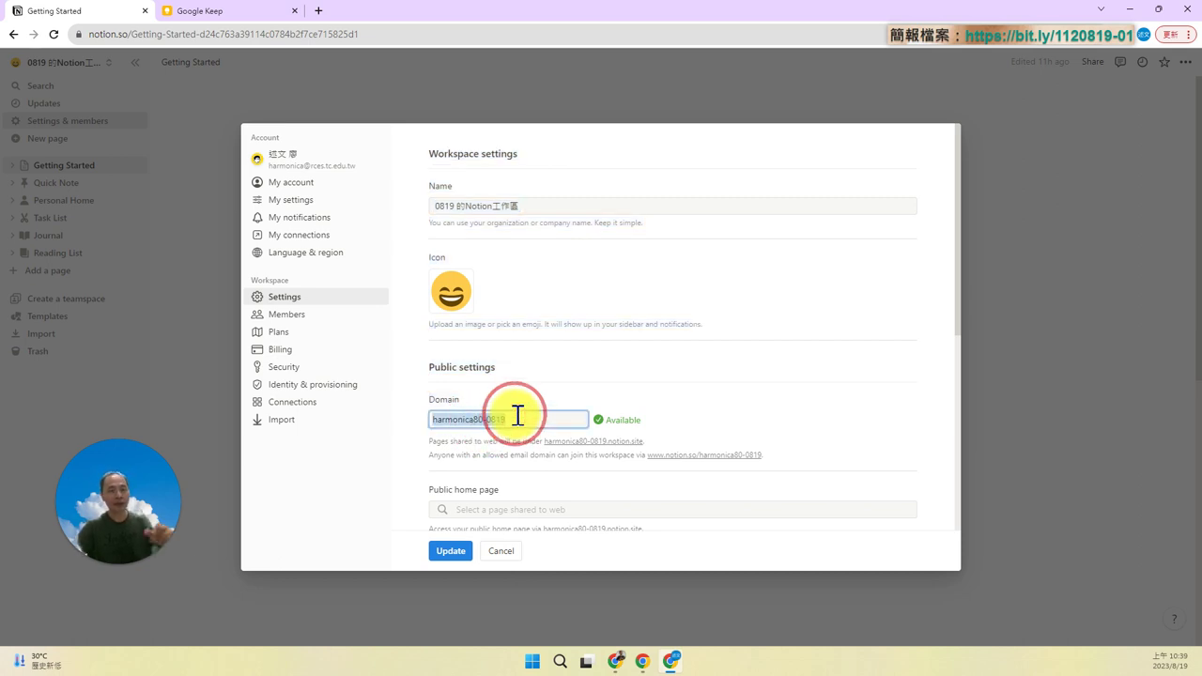
click(461, 556)
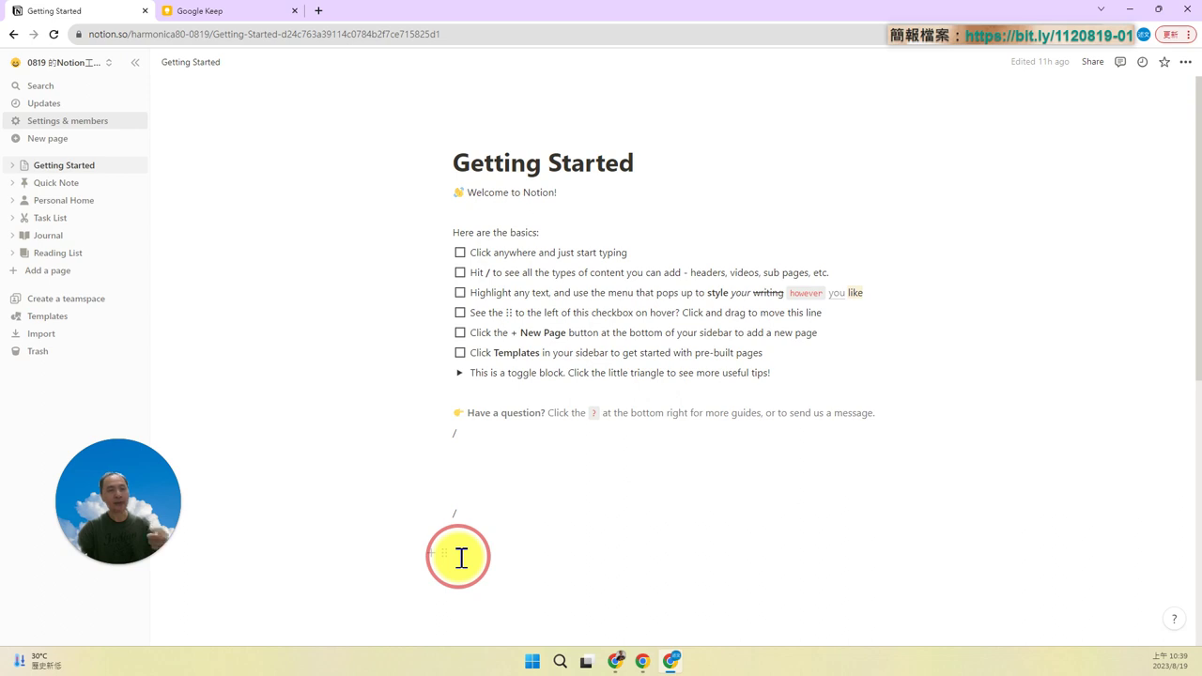
Switch back to the Google Slides presentation and open slide 15, "Notion 四大基本架構"
click(615, 661)
click(88, 285)
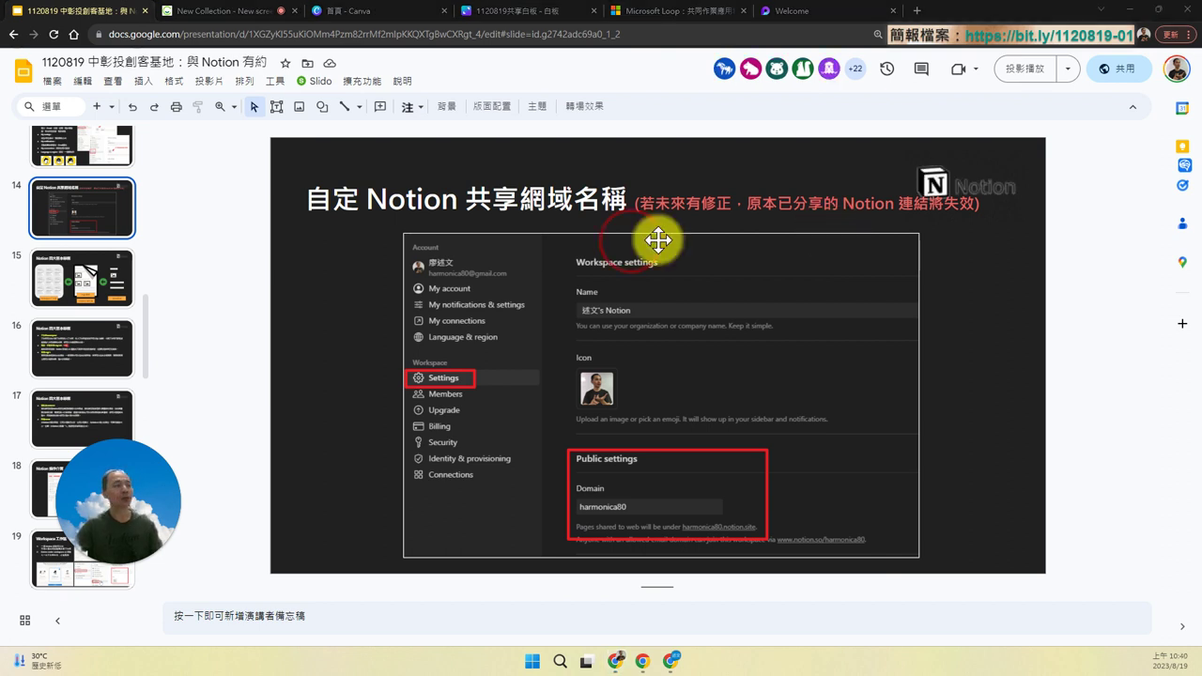
click(58, 286)
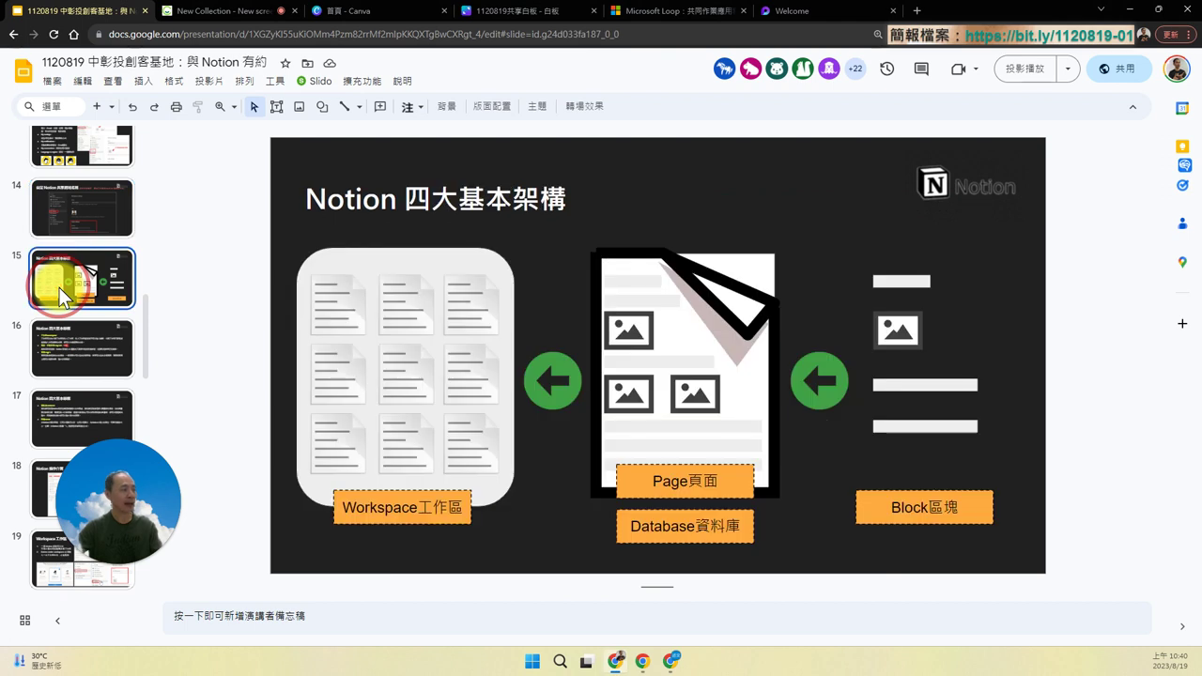